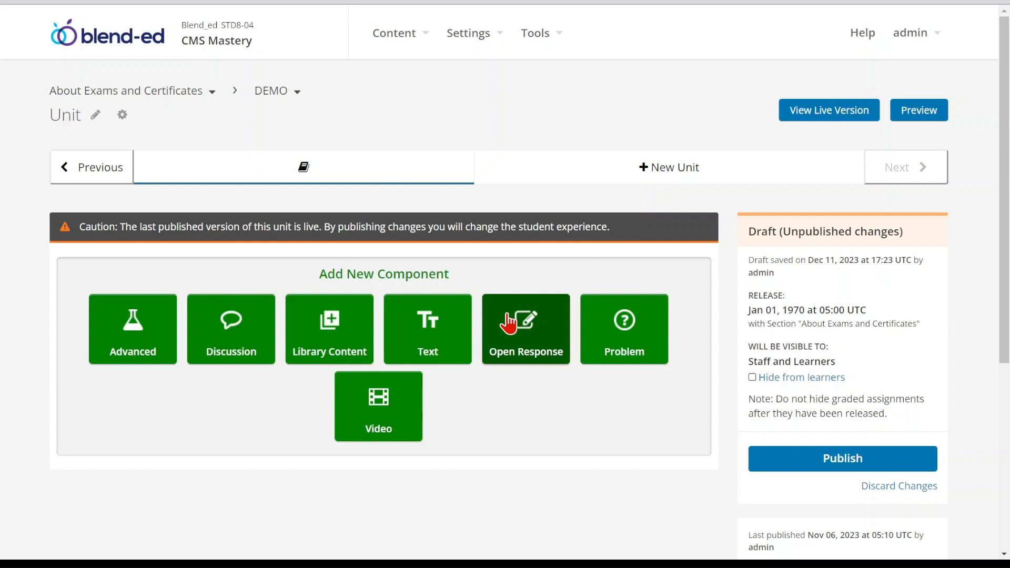
Add a Peer Assessment Only open response component to the unit and open it for editing
{"action": "left_click", "coordinate": [507, 318]}
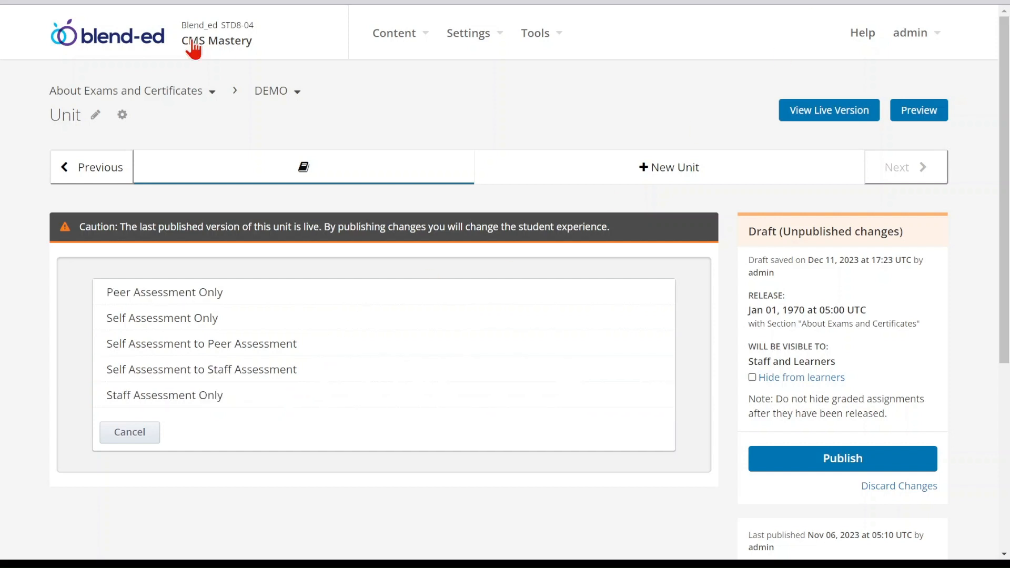
{"action": "left_click", "coordinate": [204, 298]}
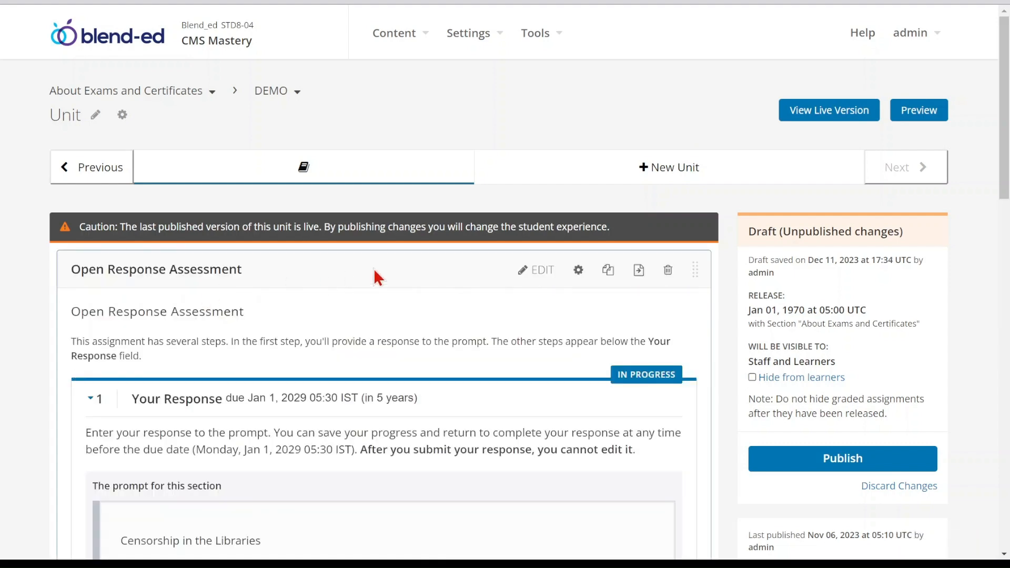
{"action": "left_click", "coordinate": [523, 270]}
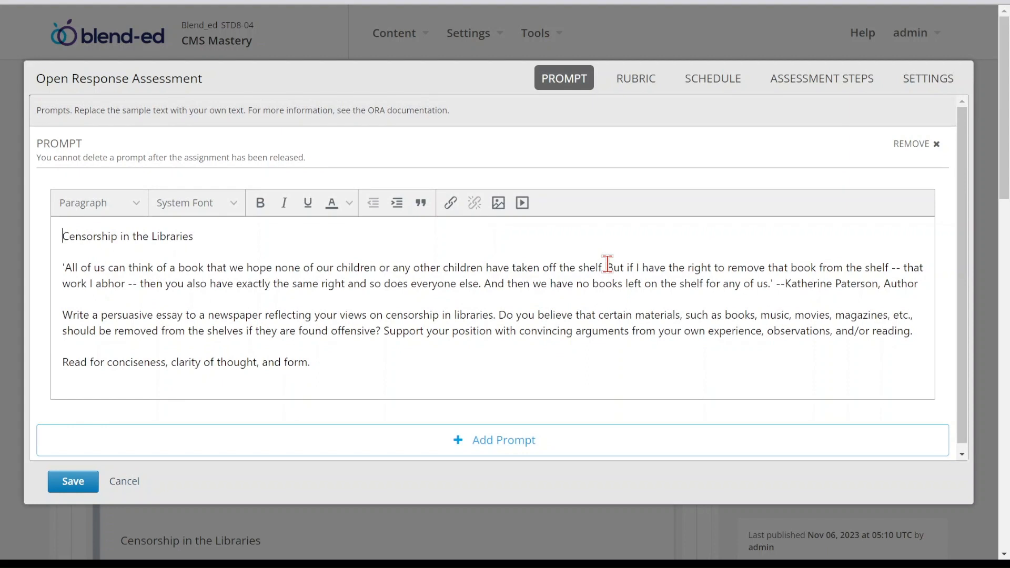
Examine the sample prompt text of the Open Response Assessment
{"action": "left_click", "coordinate": [608, 263]}
{"action": "scroll", "coordinate": [772, 274], "scroll_direction": "down", "scroll_amount": 1}
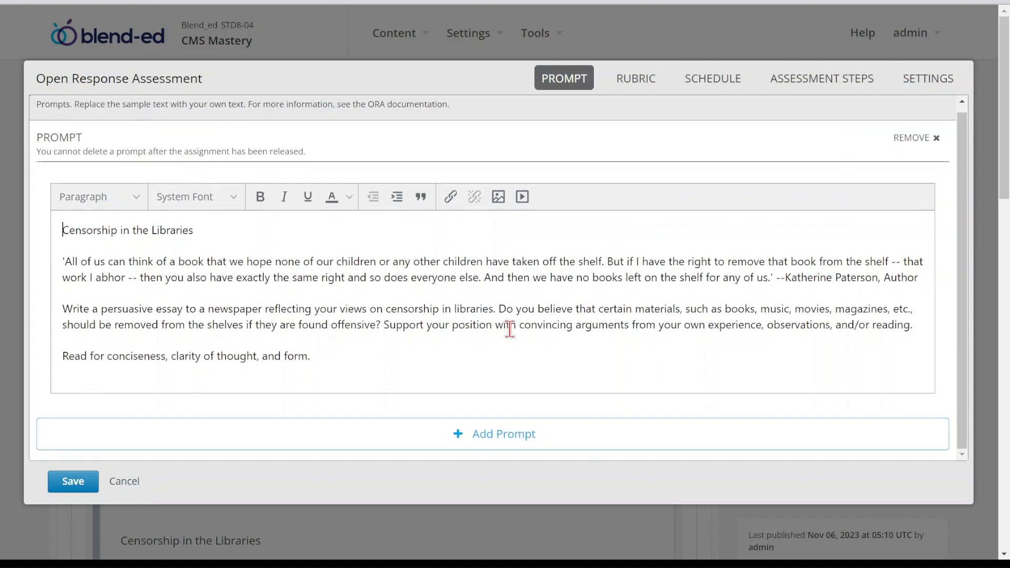
{"action": "left_click_drag", "start_coordinate": [63, 230], "coordinate": [386, 379]}
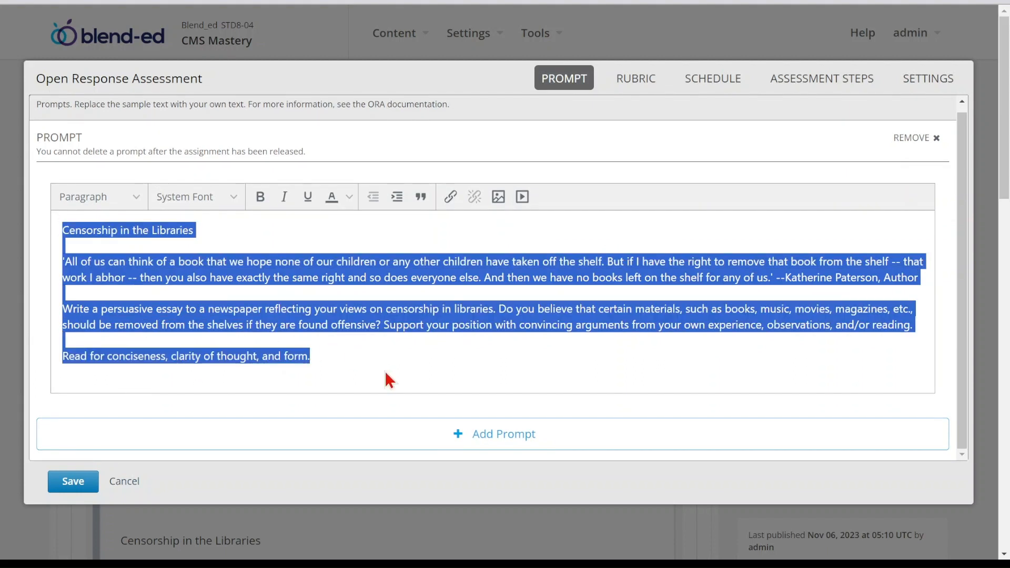
{"action": "left_click", "coordinate": [387, 374]}
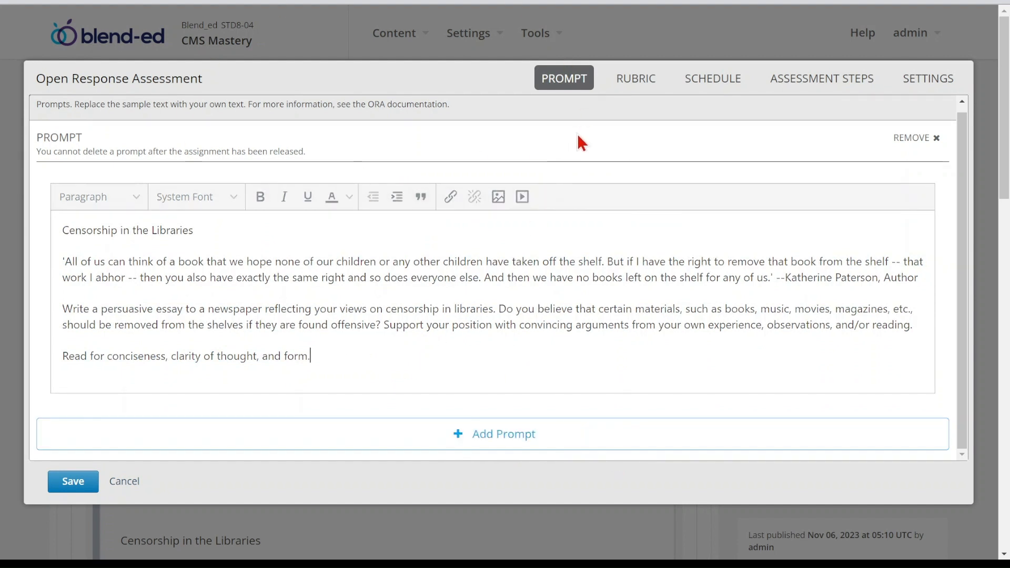
Examine the rubric's criteria, including their prompts, options, points, explanations and the feedback setting for each criterion
{"action": "left_click", "coordinate": [629, 83]}
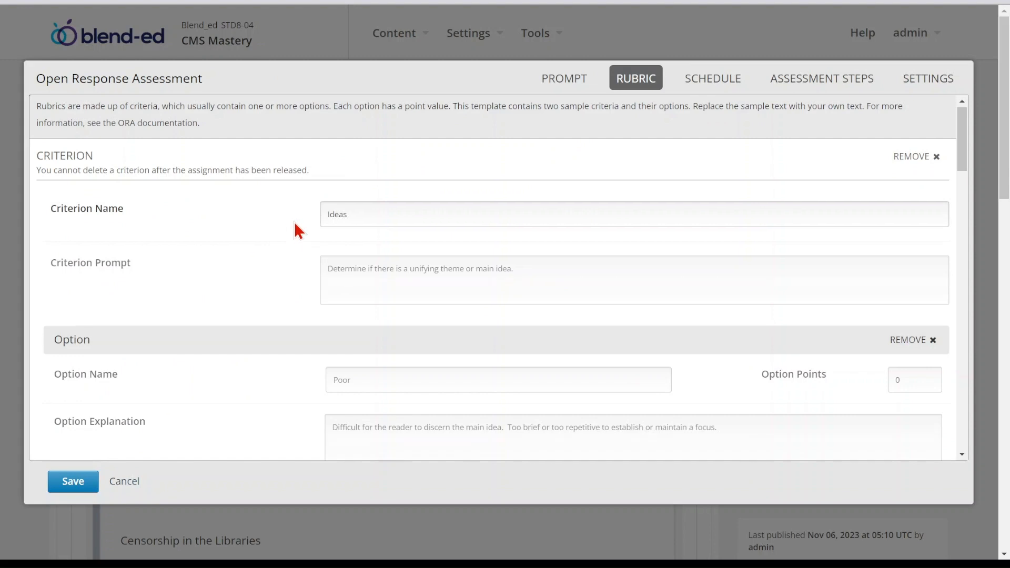
{"action": "scroll", "coordinate": [293, 229], "scroll_direction": "down", "scroll_amount": 4}
{"action": "scroll", "coordinate": [294, 224], "scroll_direction": "down", "scroll_amount": 5}
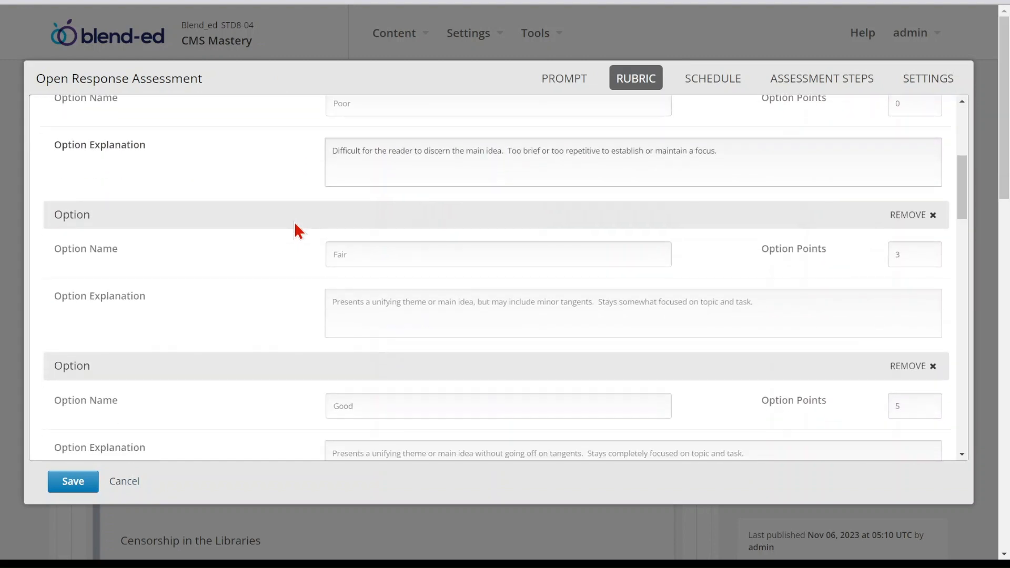
{"action": "scroll", "coordinate": [378, 207], "scroll_direction": "up", "scroll_amount": 3}
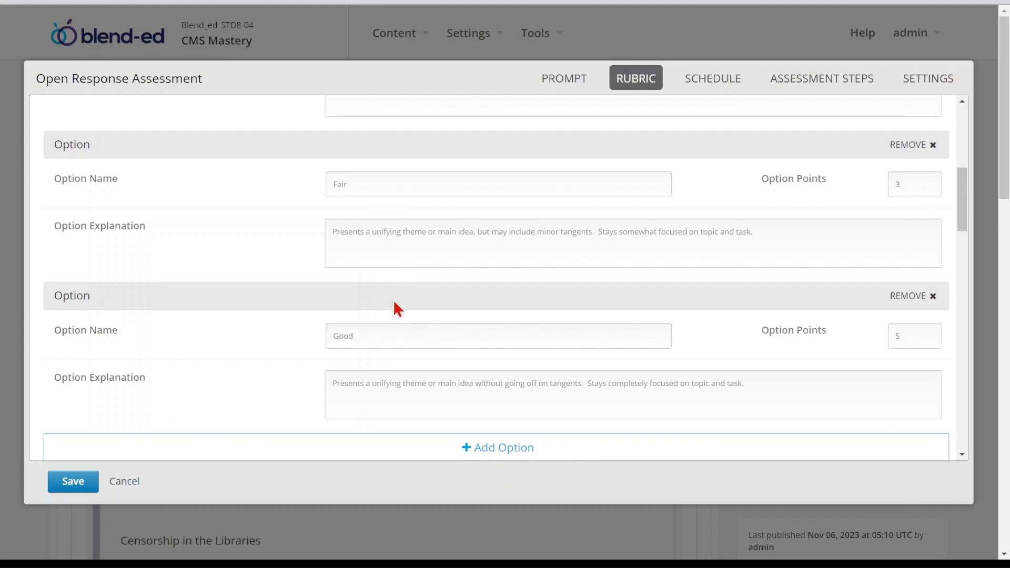
{"action": "scroll", "coordinate": [401, 192], "scroll_direction": "up", "scroll_amount": 4}
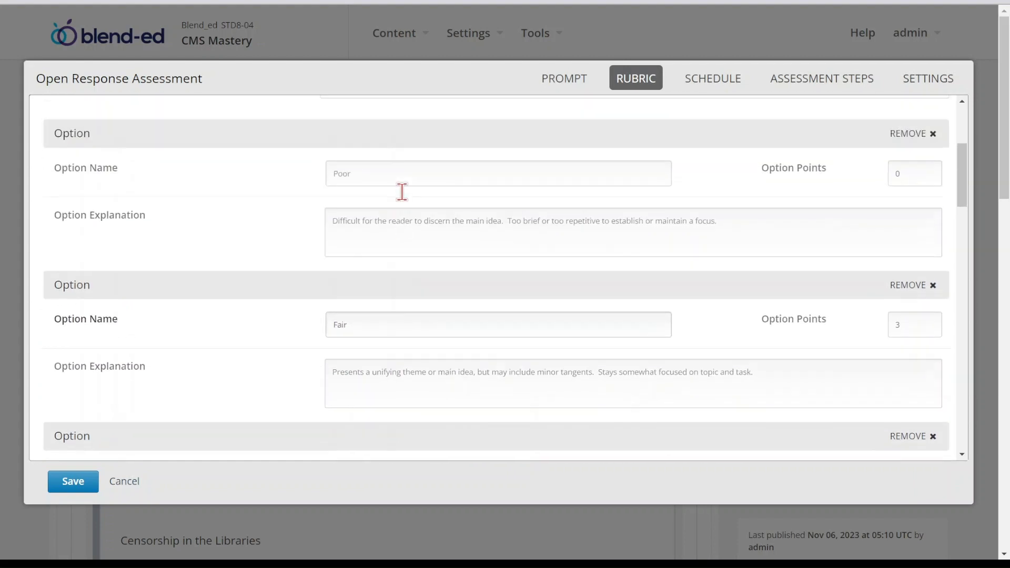
{"action": "scroll", "coordinate": [402, 192], "scroll_direction": "down", "scroll_amount": 6}
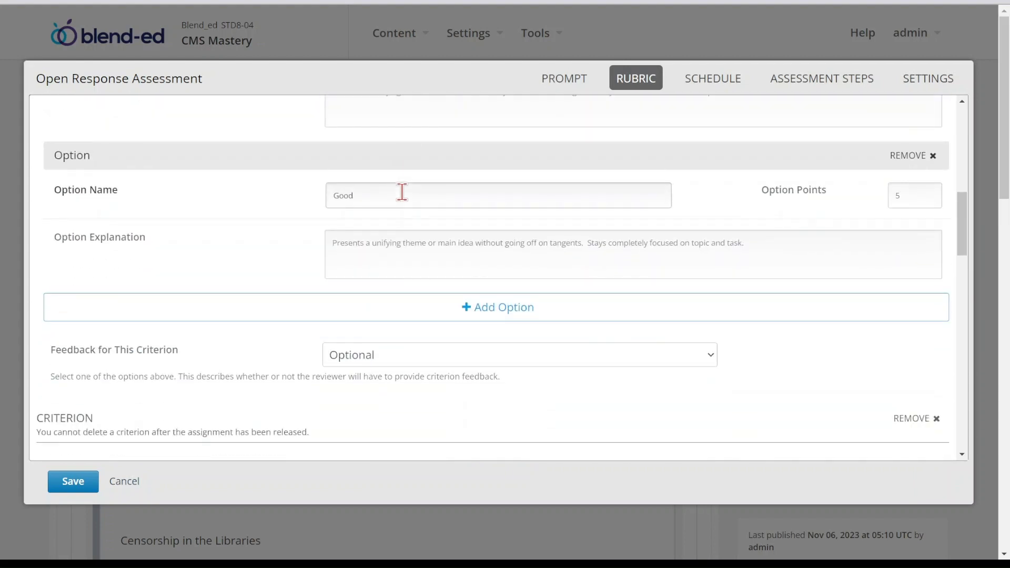
{"action": "scroll", "coordinate": [402, 191], "scroll_direction": "up", "scroll_amount": 9}
{"action": "scroll", "coordinate": [402, 214], "scroll_direction": "down", "scroll_amount": 8}
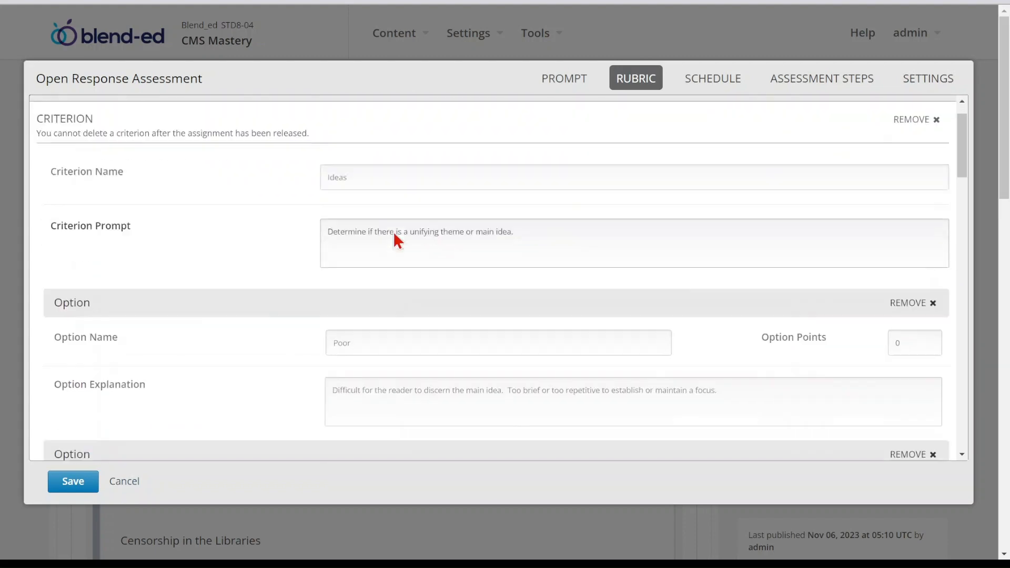
{"action": "scroll", "coordinate": [393, 235], "scroll_direction": "down", "scroll_amount": 15}
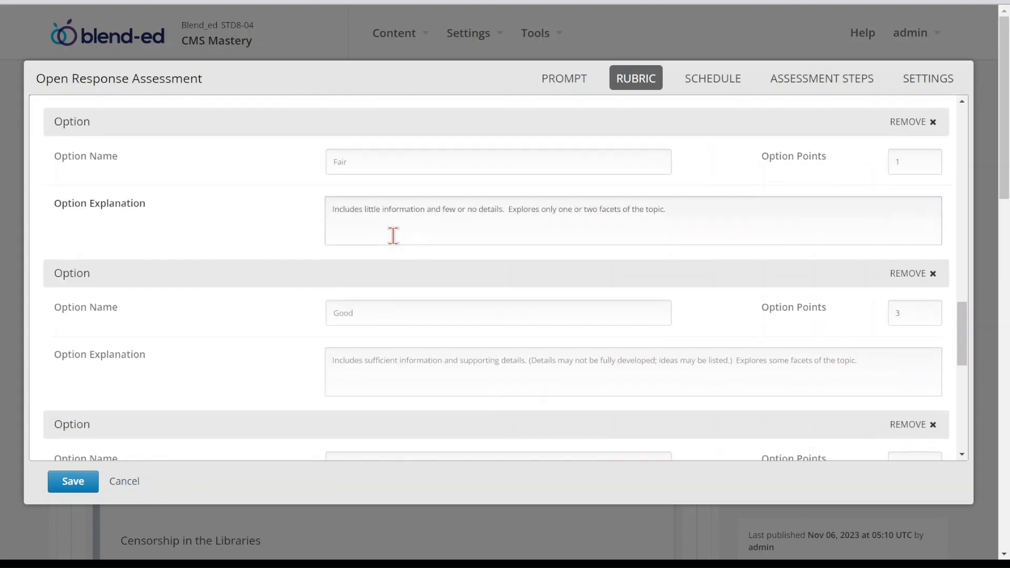
{"action": "scroll", "coordinate": [393, 236], "scroll_direction": "up", "scroll_amount": 12}
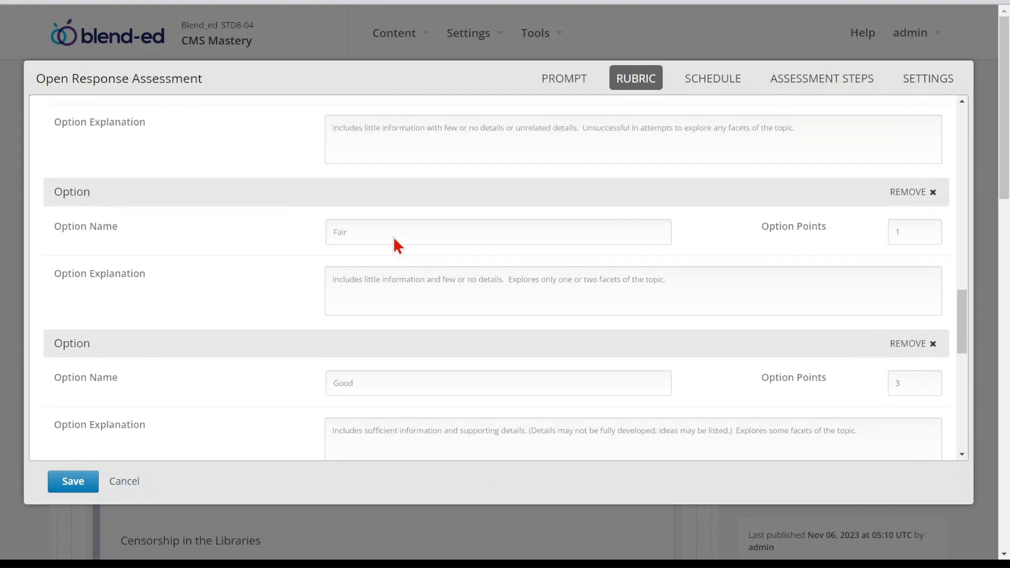
{"action": "scroll", "coordinate": [398, 242], "scroll_direction": "up", "scroll_amount": 1}
{"action": "scroll", "coordinate": [396, 226], "scroll_direction": "up", "scroll_amount": 8}
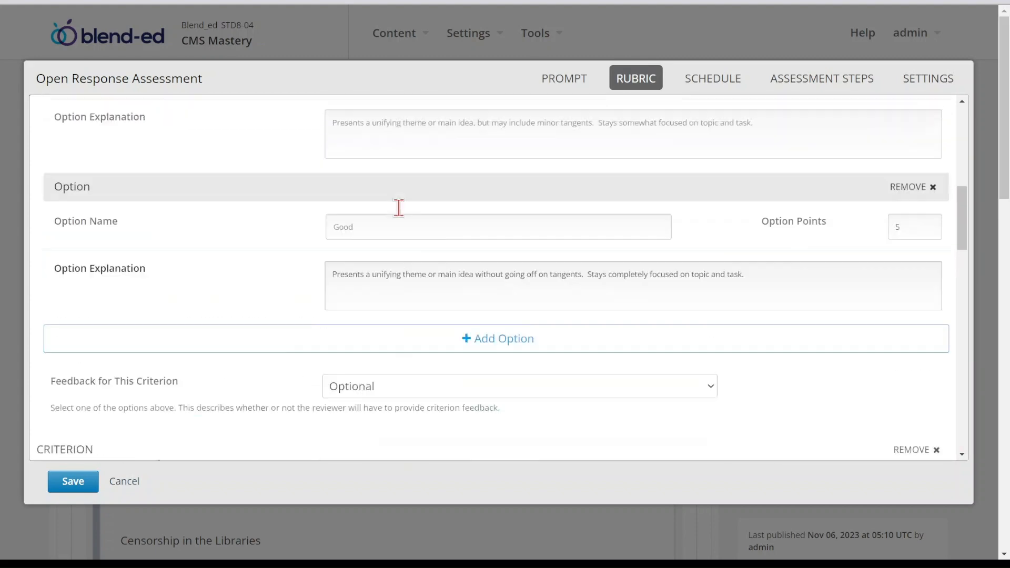
{"action": "scroll", "coordinate": [400, 219], "scroll_direction": "down", "scroll_amount": 9}
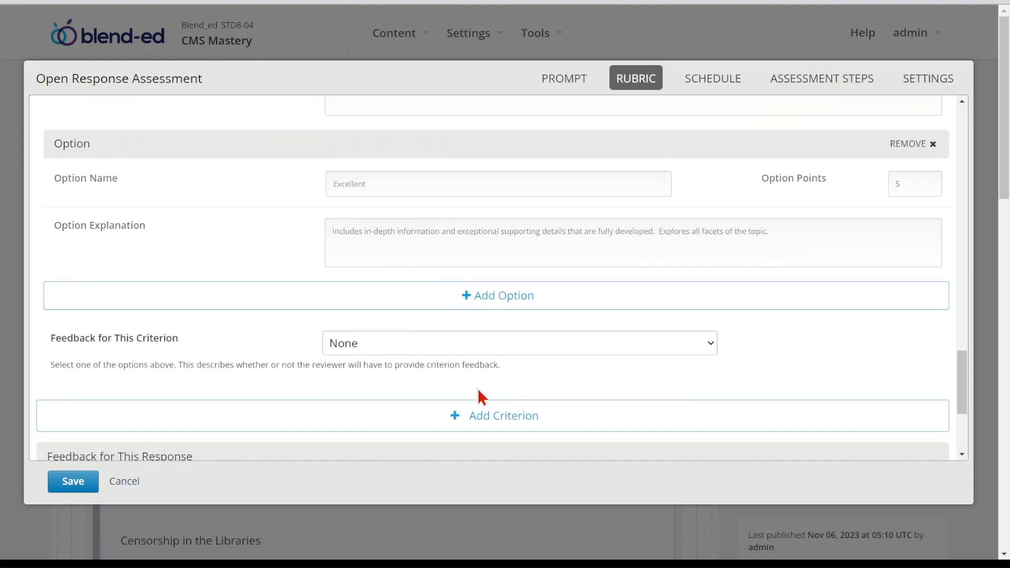
{"action": "scroll", "coordinate": [490, 397], "scroll_direction": "down", "scroll_amount": 1}
{"action": "scroll", "coordinate": [496, 333], "scroll_direction": "up", "scroll_amount": 11}
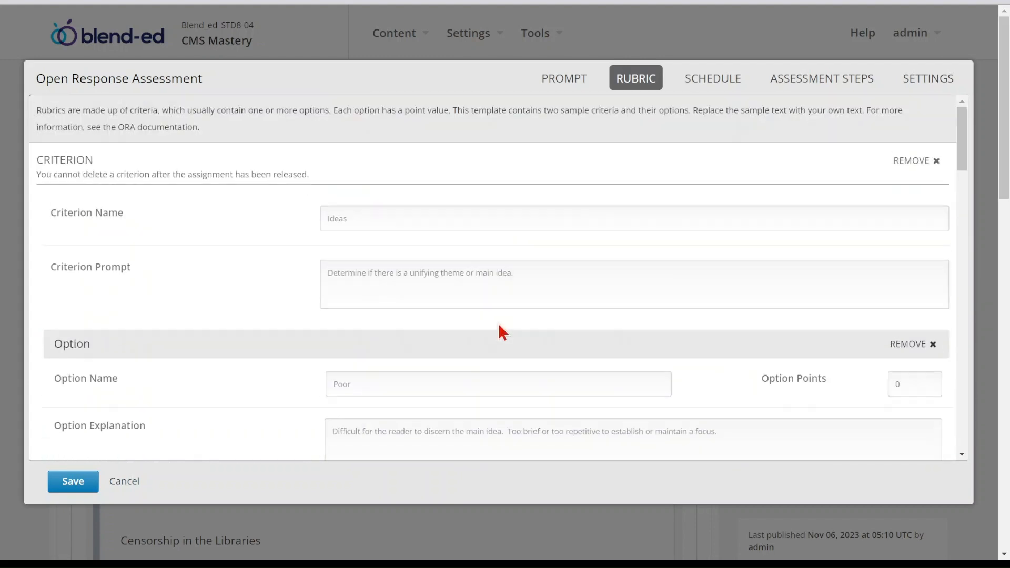
{"action": "scroll", "coordinate": [498, 326], "scroll_direction": "down", "scroll_amount": 8}
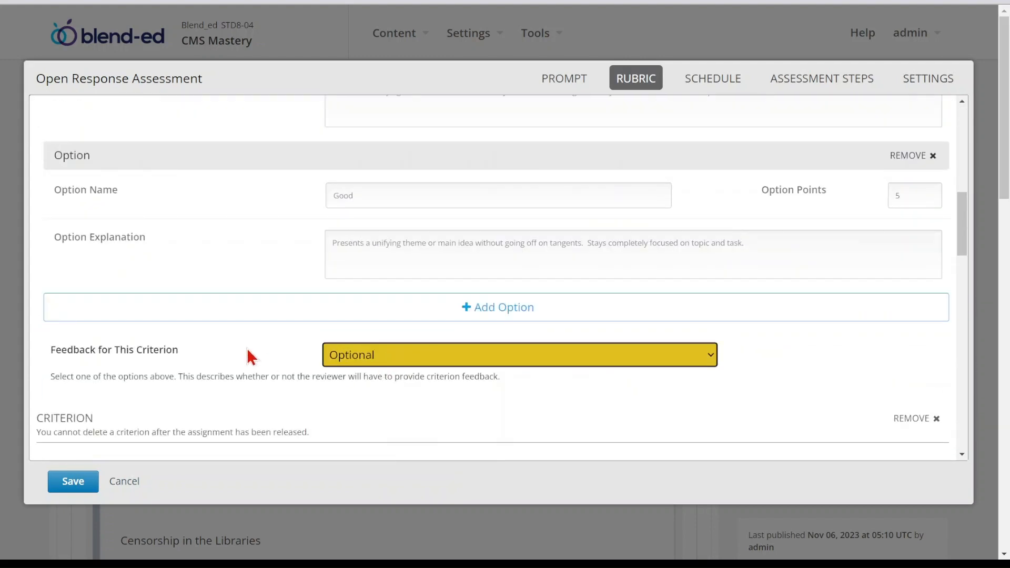
{"action": "scroll", "coordinate": [248, 357], "scroll_direction": "down", "scroll_amount": 3}
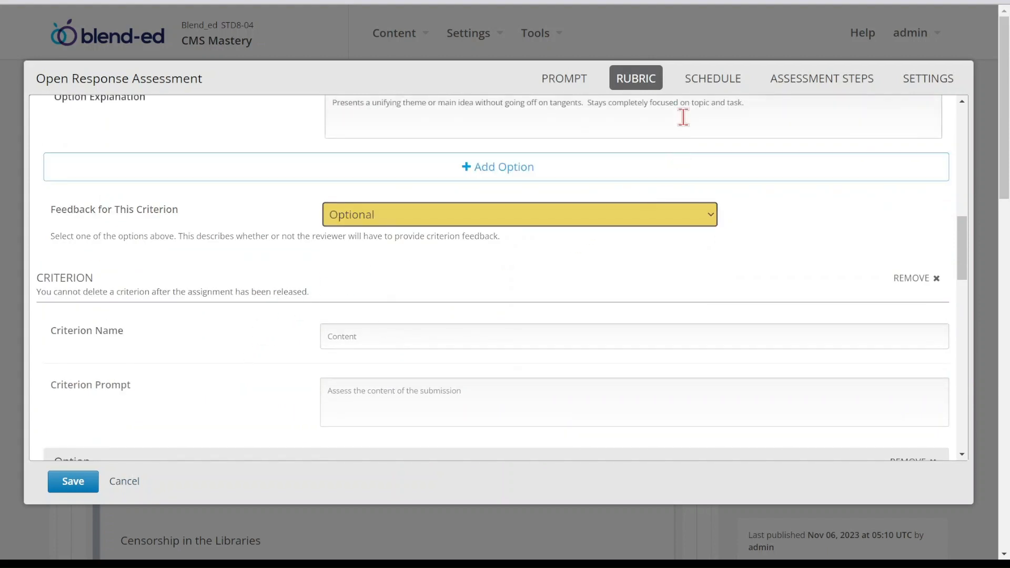
Examine the schedule's response start and due dates and the peer assessment deadlines
{"action": "left_click", "coordinate": [696, 87]}
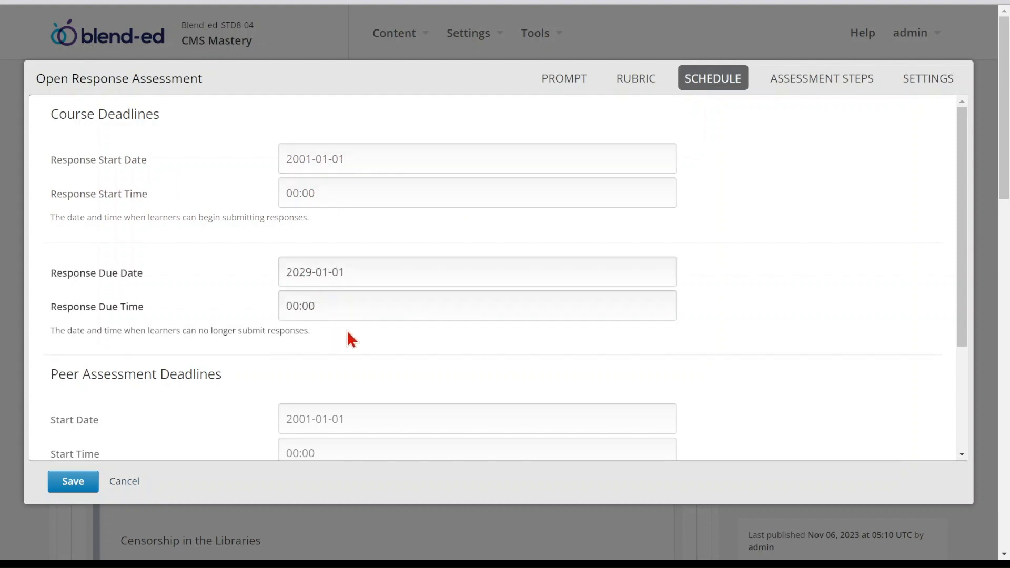
{"action": "scroll", "coordinate": [360, 413], "scroll_direction": "down", "scroll_amount": 3}
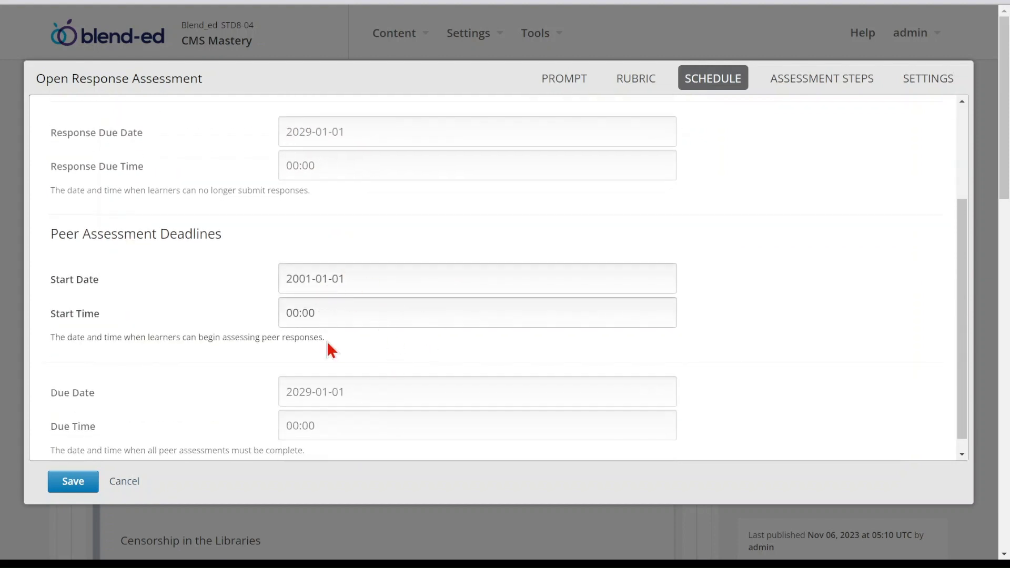
{"action": "scroll", "coordinate": [329, 363], "scroll_direction": "down", "scroll_amount": 1}
Examine the available assessment steps and which of them are enabled for the assignment
{"action": "left_click", "coordinate": [773, 86]}
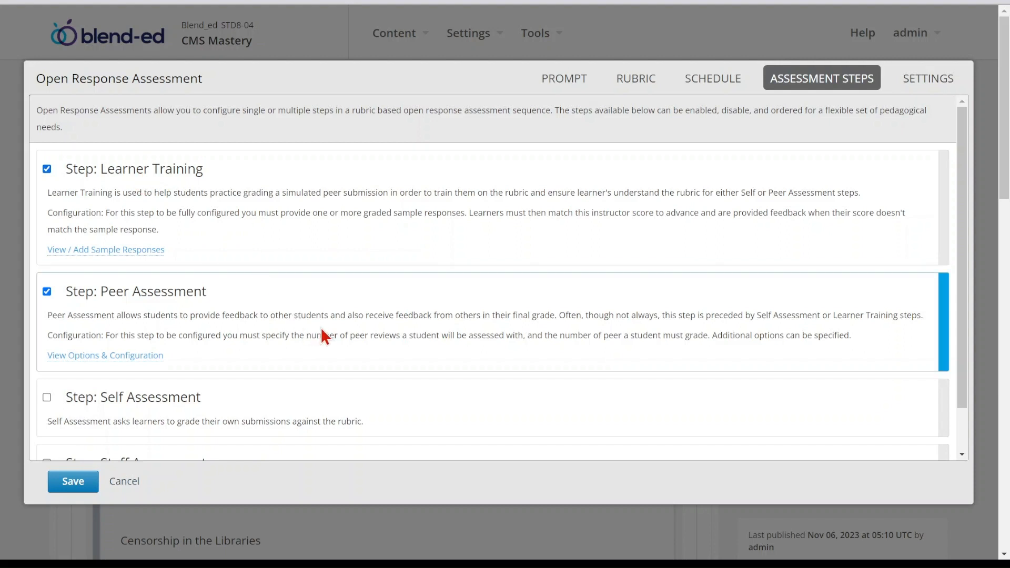
{"action": "scroll", "coordinate": [320, 327], "scroll_direction": "down", "scroll_amount": 1}
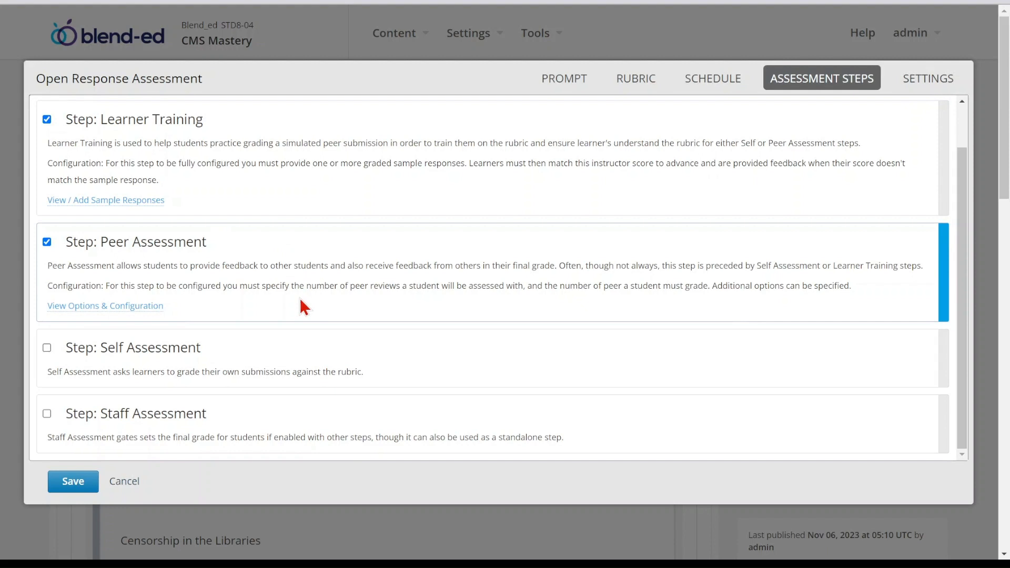
{"action": "left_click", "coordinate": [46, 242]}
{"action": "left_click", "coordinate": [47, 262]}
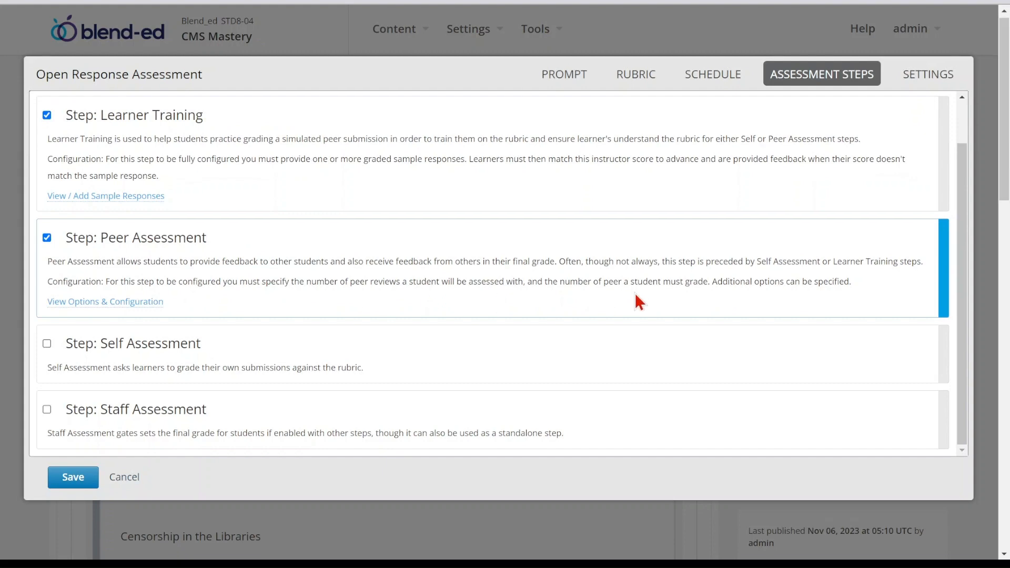
{"action": "scroll", "coordinate": [634, 292], "scroll_direction": "down", "scroll_amount": 3}
{"action": "scroll", "coordinate": [636, 293], "scroll_direction": "up", "scroll_amount": 3}
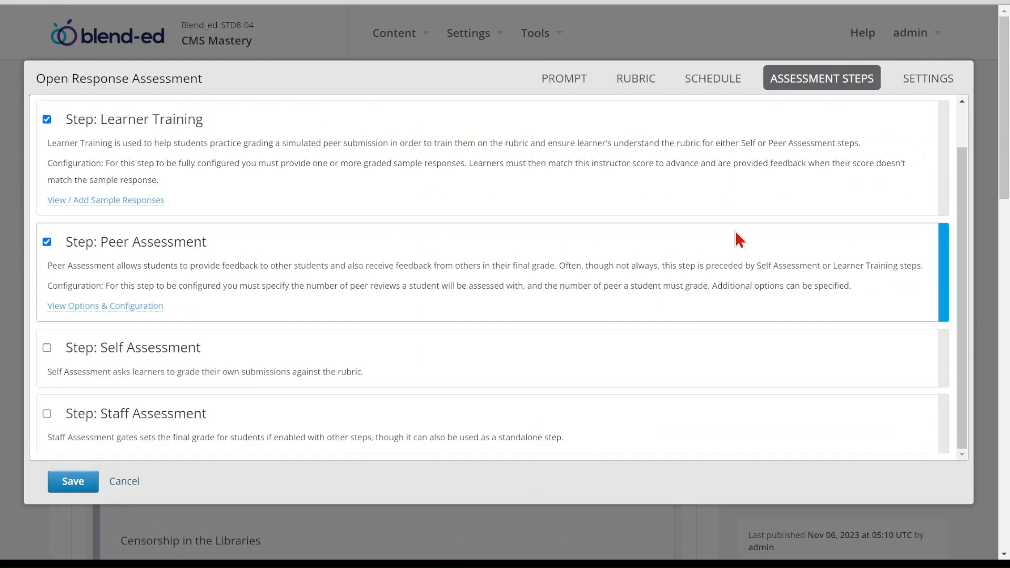
Examine the component settings for text response, response editor, file uploads, LaTeX responses, top responses and rubric display
{"action": "left_click", "coordinate": [917, 87]}
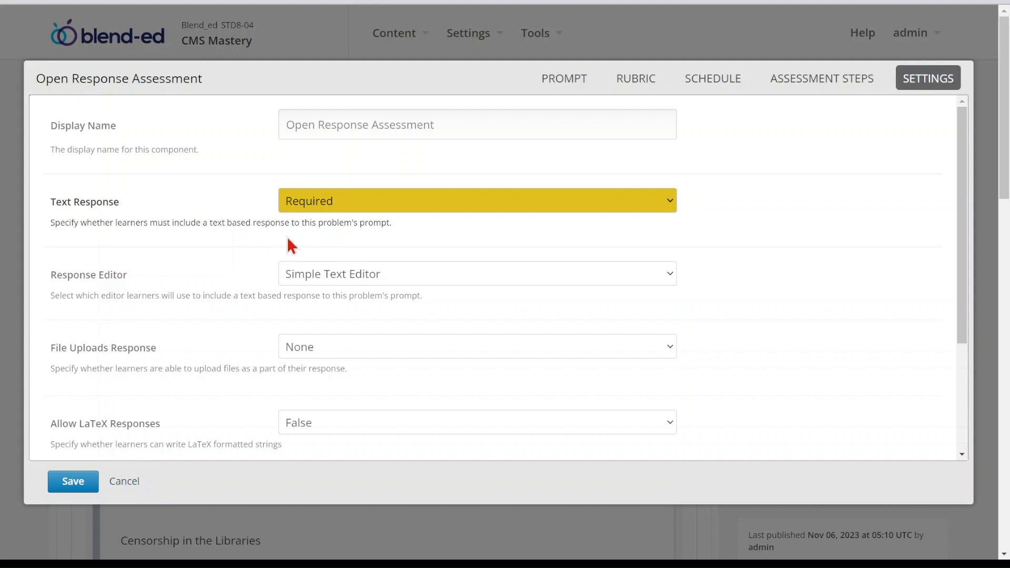
{"action": "scroll", "coordinate": [218, 268], "scroll_direction": "down", "scroll_amount": 1}
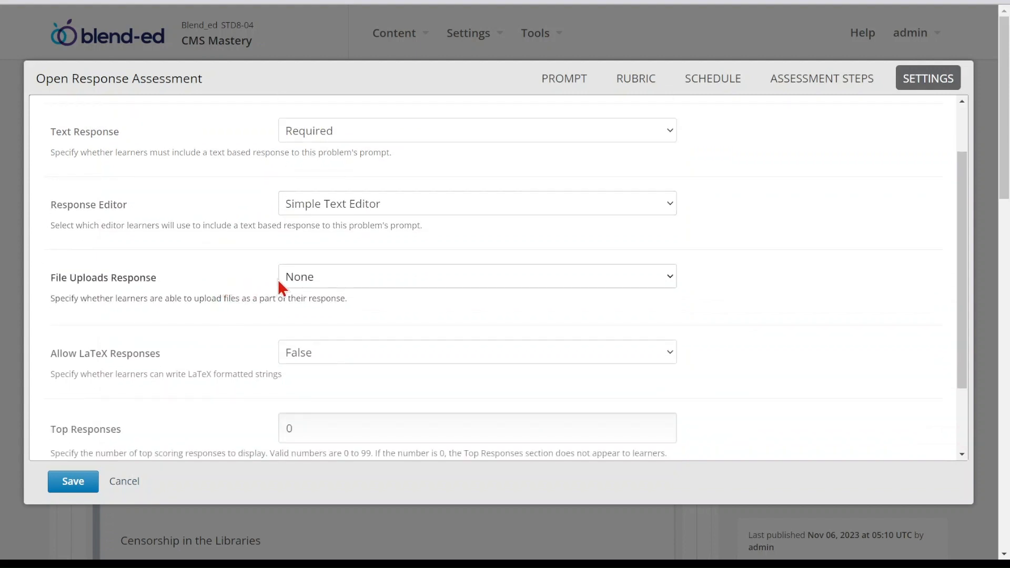
{"action": "scroll", "coordinate": [339, 286], "scroll_direction": "down", "scroll_amount": 1}
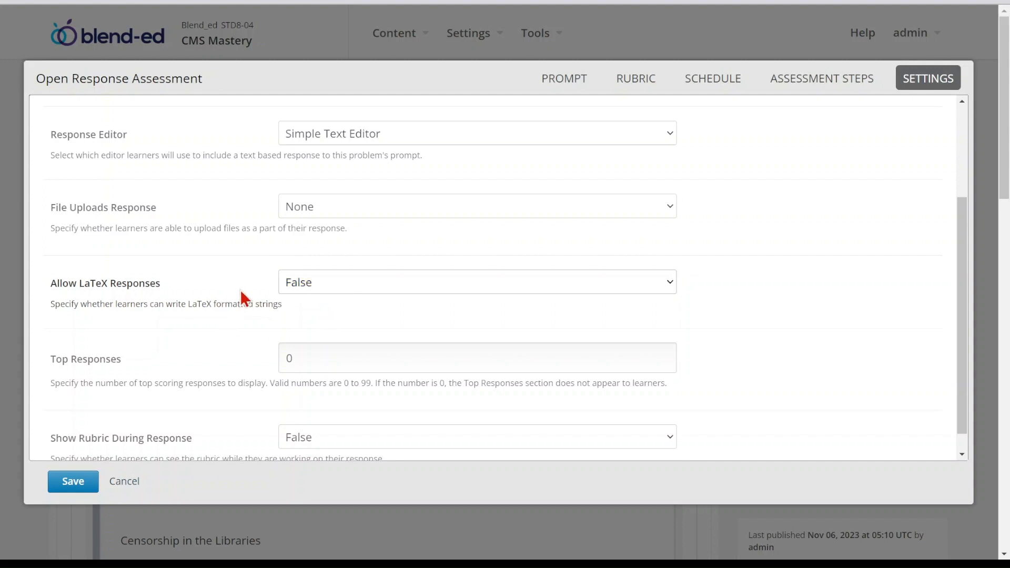
{"action": "scroll", "coordinate": [242, 316], "scroll_direction": "up", "scroll_amount": 1}
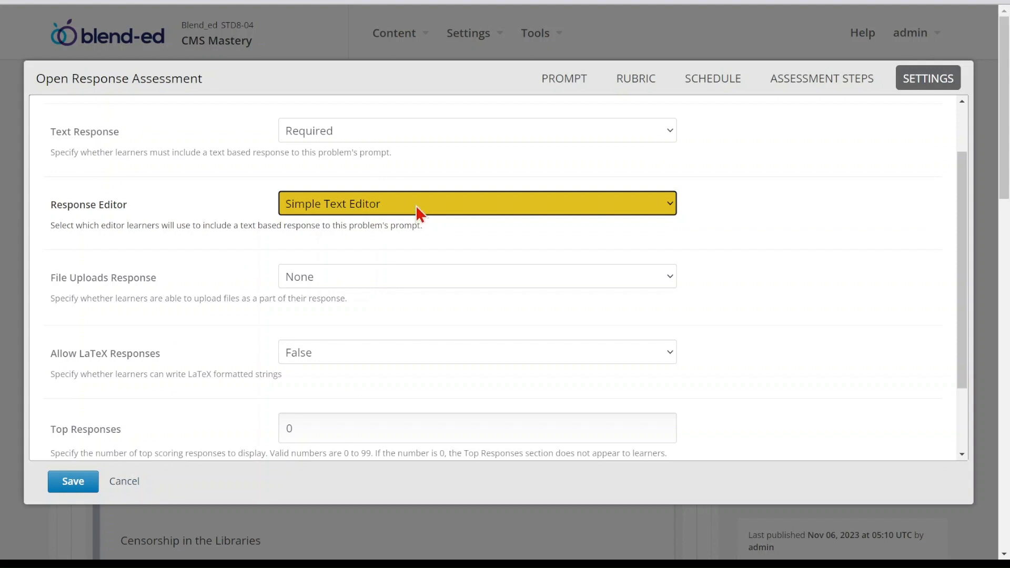
{"action": "scroll", "coordinate": [265, 284], "scroll_direction": "down", "scroll_amount": 1}
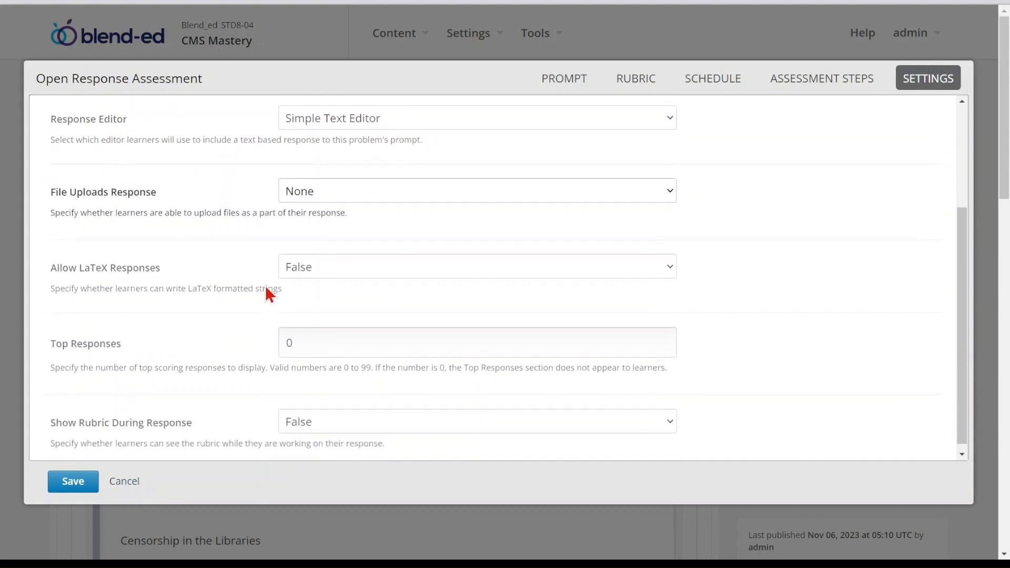
{"action": "scroll", "coordinate": [265, 285], "scroll_direction": "down", "scroll_amount": 2}
{"action": "scroll", "coordinate": [265, 284], "scroll_direction": "up", "scroll_amount": 1}
{"action": "scroll", "coordinate": [265, 284], "scroll_direction": "down", "scroll_amount": 1}
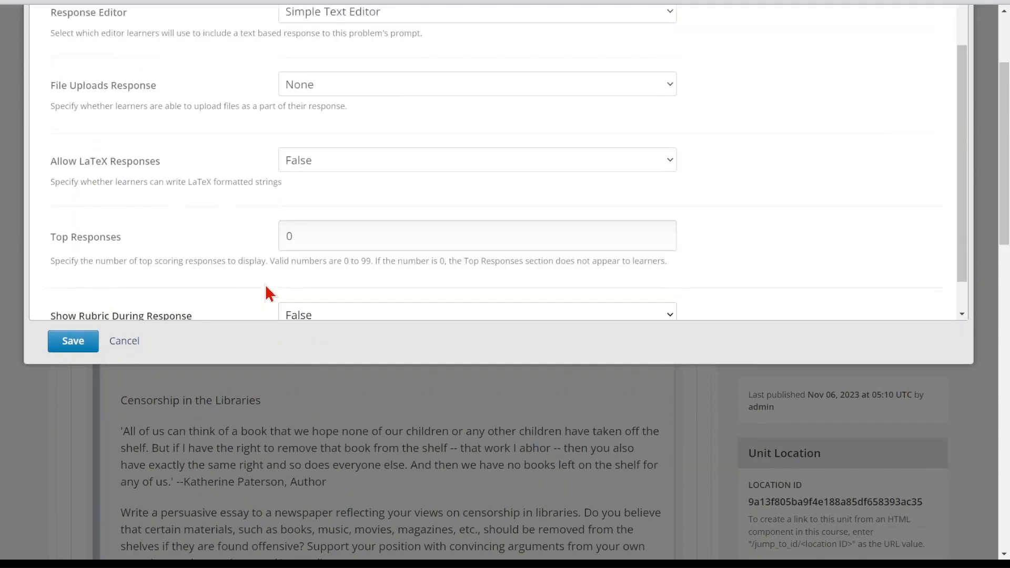
{"action": "scroll", "coordinate": [266, 284], "scroll_direction": "down", "scroll_amount": 1}
{"action": "scroll", "coordinate": [713, 424], "scroll_direction": "up", "scroll_amount": 1}
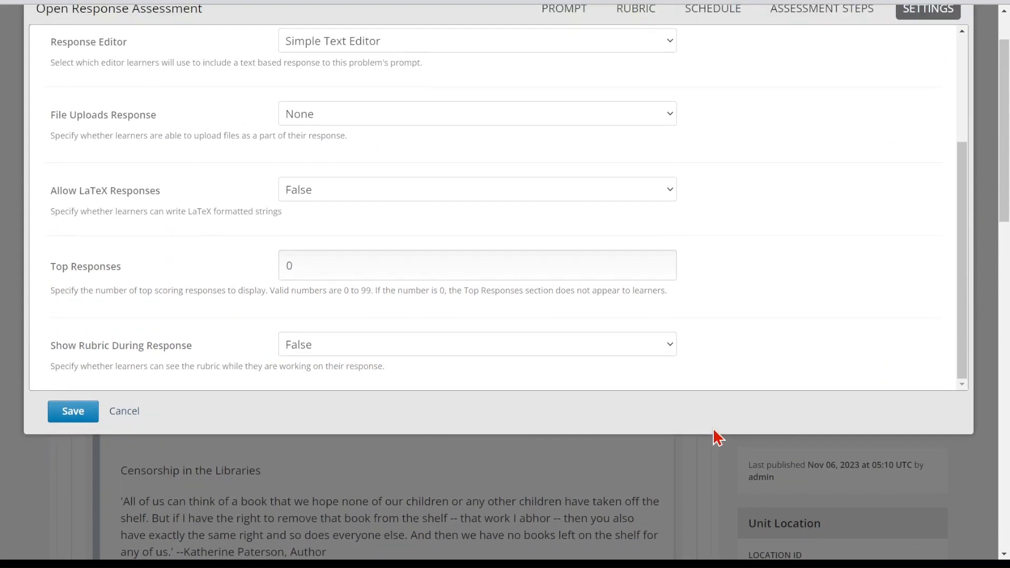
Try raising the number of Top Responses and return it to 0
{"action": "left_click", "coordinate": [291, 265]}
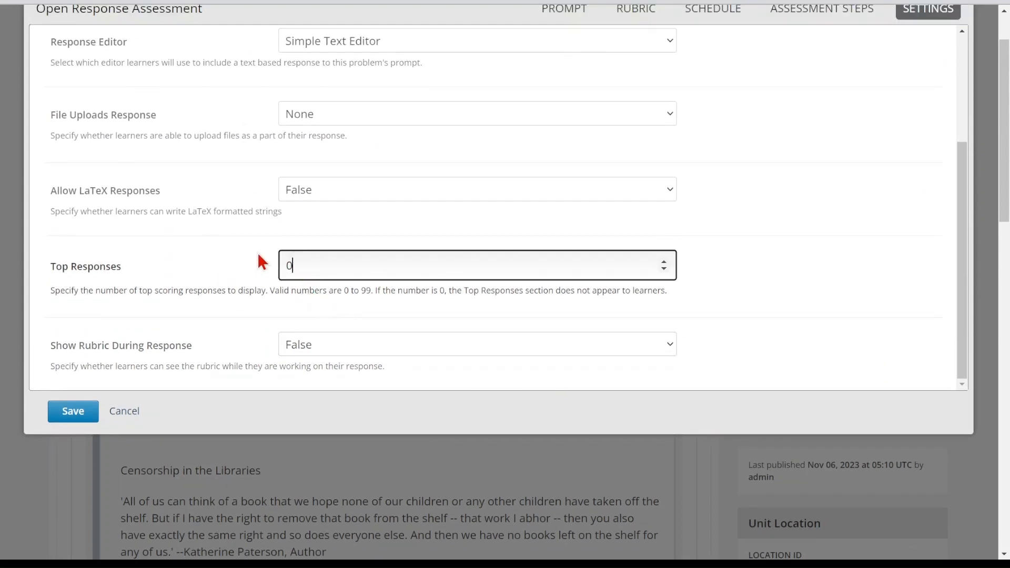
{"action": "left_click", "coordinate": [664, 262]}
{"action": "left_click", "coordinate": [664, 262]}
{"action": "left_click", "coordinate": [664, 261]}
{"action": "left_click", "coordinate": [664, 261]}
{"action": "left_click", "coordinate": [664, 269]}
{"action": "left_click", "coordinate": [664, 268]}
{"action": "left_click", "coordinate": [664, 269]}
{"action": "left_click", "coordinate": [664, 269]}
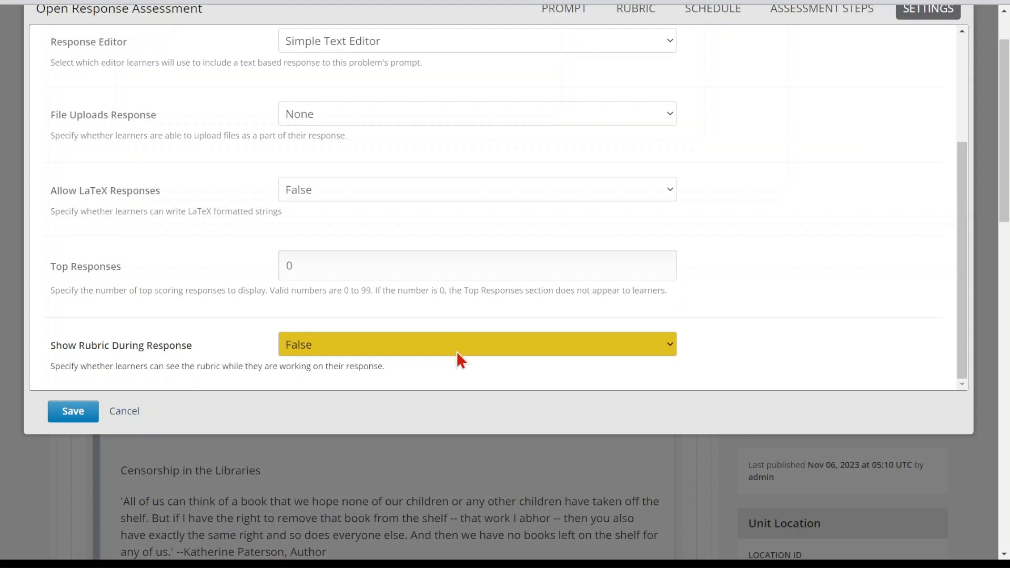
{"action": "scroll", "coordinate": [754, 265], "scroll_direction": "up", "scroll_amount": 3}
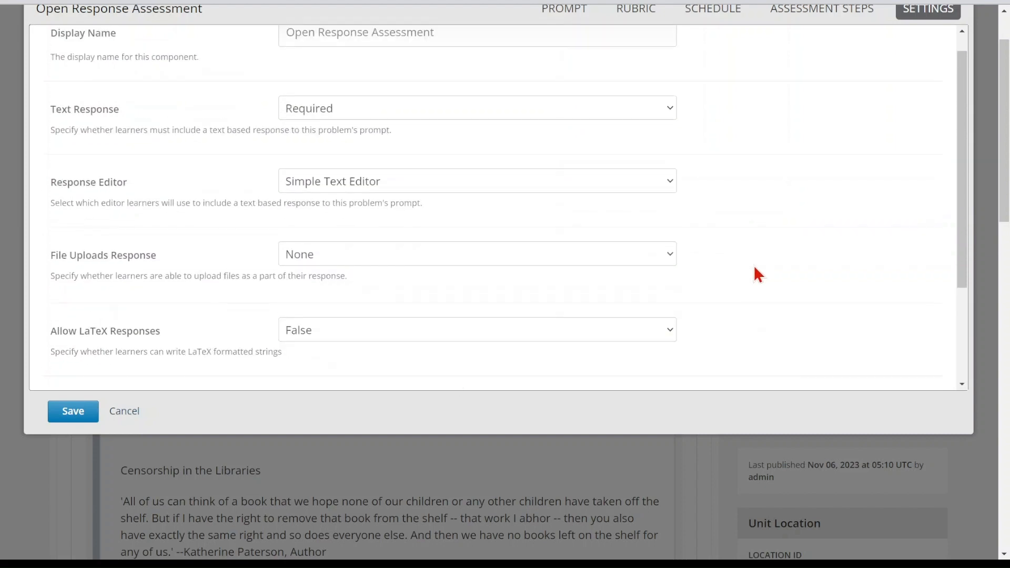
Save the Open Response Assessment component with its current settings
{"action": "scroll", "coordinate": [762, 261], "scroll_direction": "up", "scroll_amount": 2}
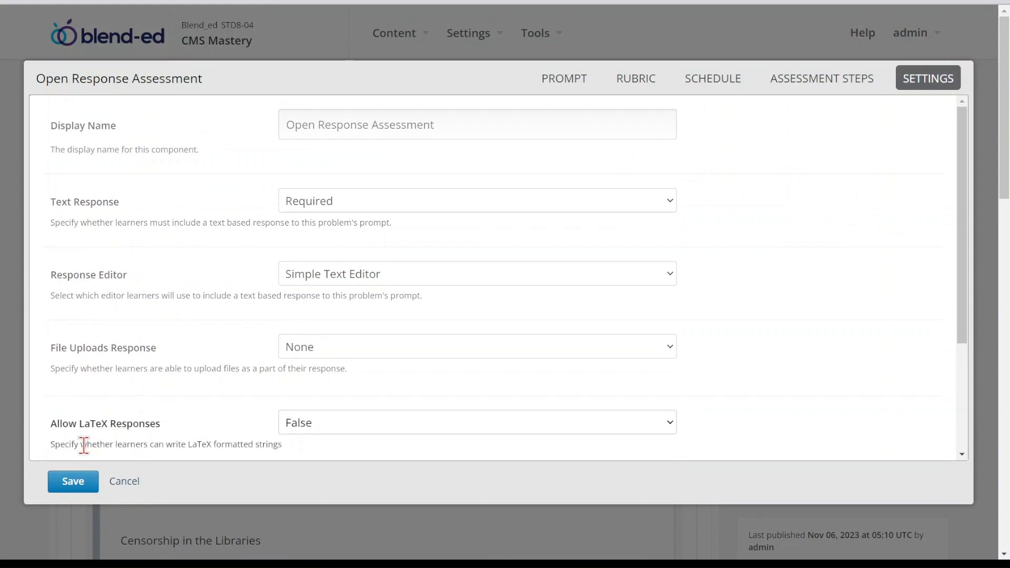
{"action": "left_click", "coordinate": [73, 481]}
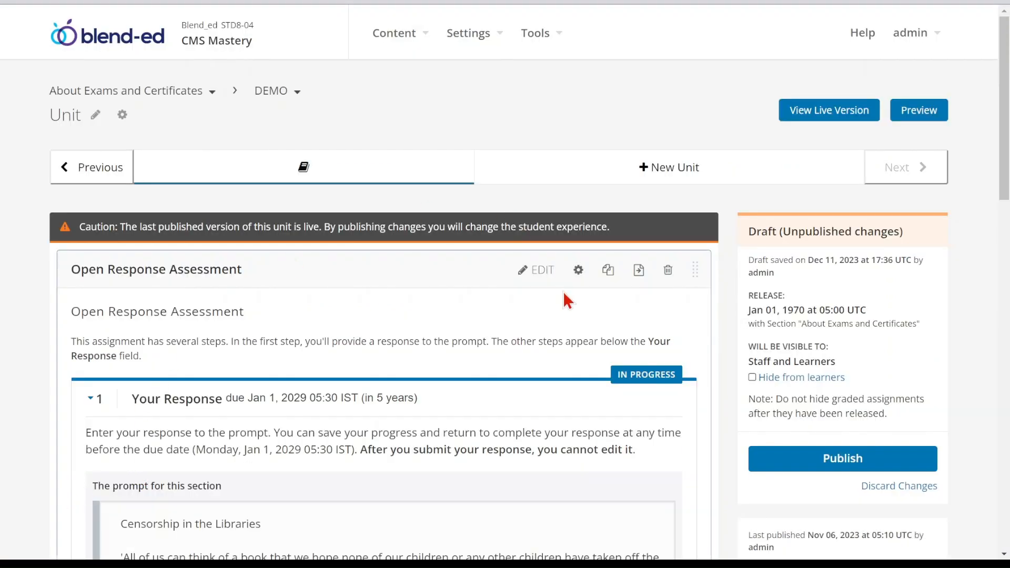
Examine the assessment in the draft unit: the prompt, the response field, the assessment steps and the grade section
{"action": "scroll", "coordinate": [563, 295], "scroll_direction": "down", "scroll_amount": 2}
{"action": "scroll", "coordinate": [563, 294], "scroll_direction": "down", "scroll_amount": 8}
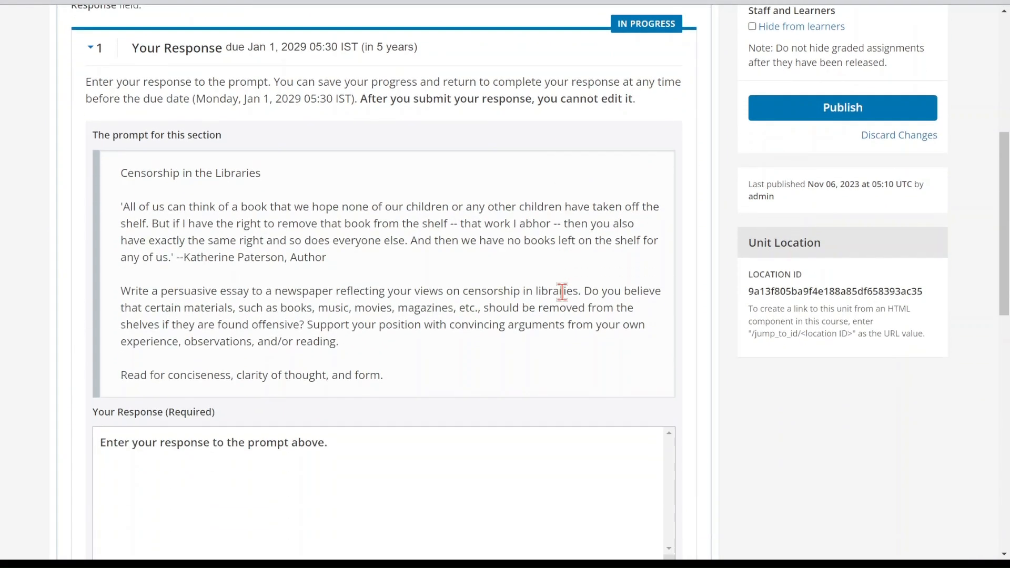
{"action": "scroll", "coordinate": [561, 292], "scroll_direction": "down", "scroll_amount": 10}
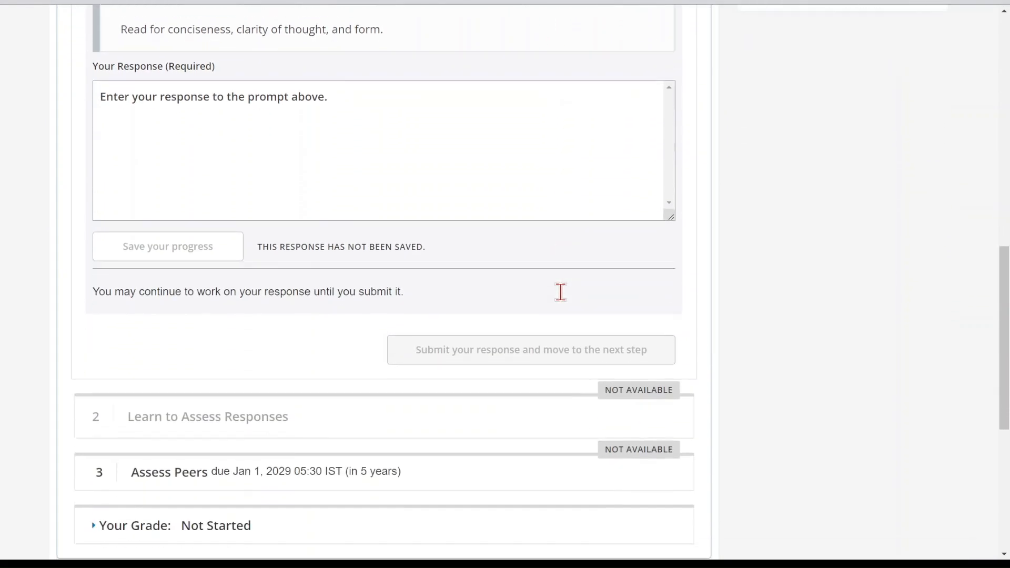
{"action": "scroll", "coordinate": [560, 295], "scroll_direction": "up", "scroll_amount": 10}
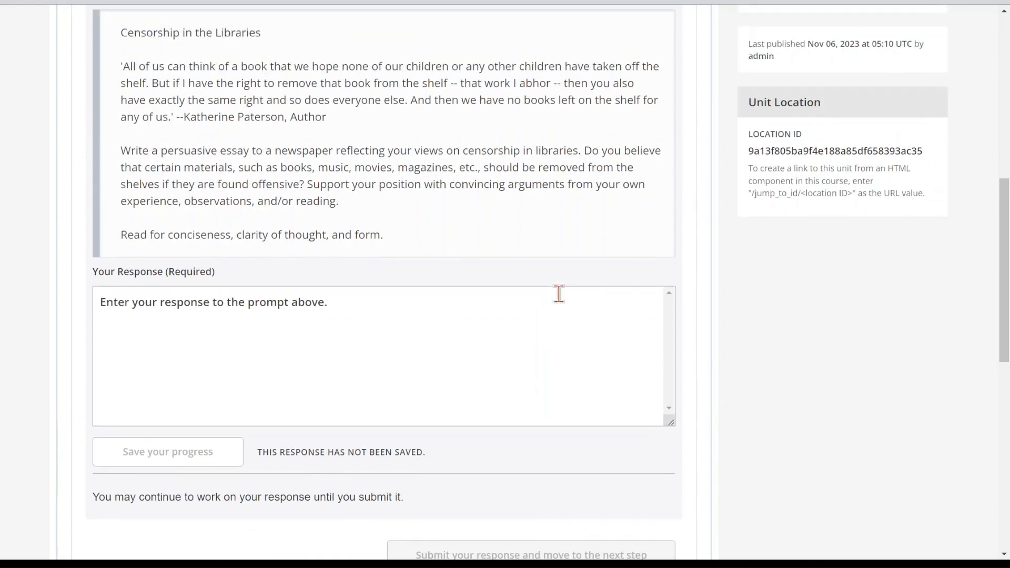
{"action": "scroll", "coordinate": [558, 295], "scroll_direction": "up", "scroll_amount": 6}
{"action": "scroll", "coordinate": [513, 263], "scroll_direction": "up", "scroll_amount": 1}
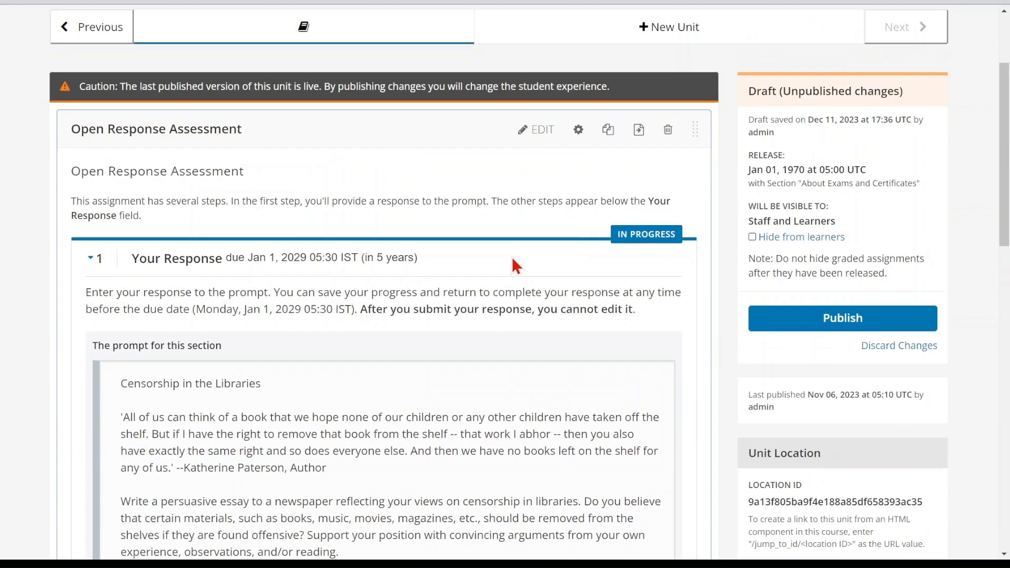
{"action": "scroll", "coordinate": [511, 258], "scroll_direction": "up", "scroll_amount": 3}
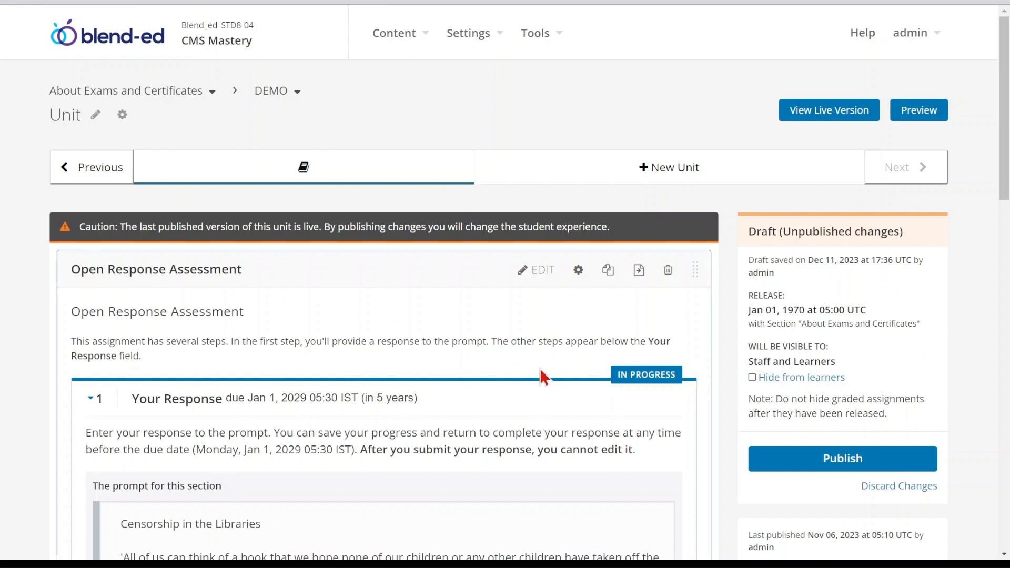
Publish the unit's changes and open its live version
{"action": "left_click", "coordinate": [845, 462]}
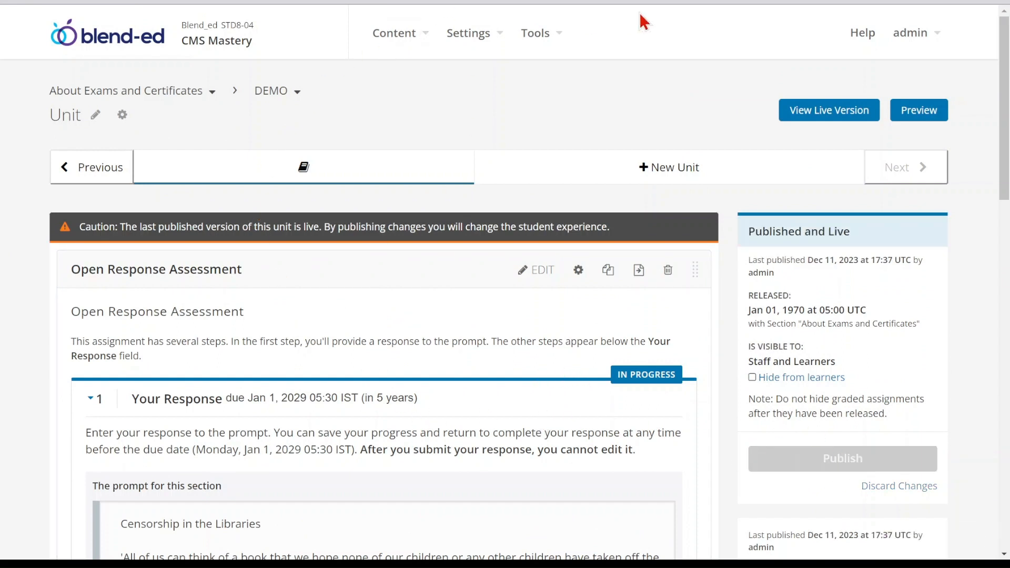
{"action": "left_click", "coordinate": [834, 112]}
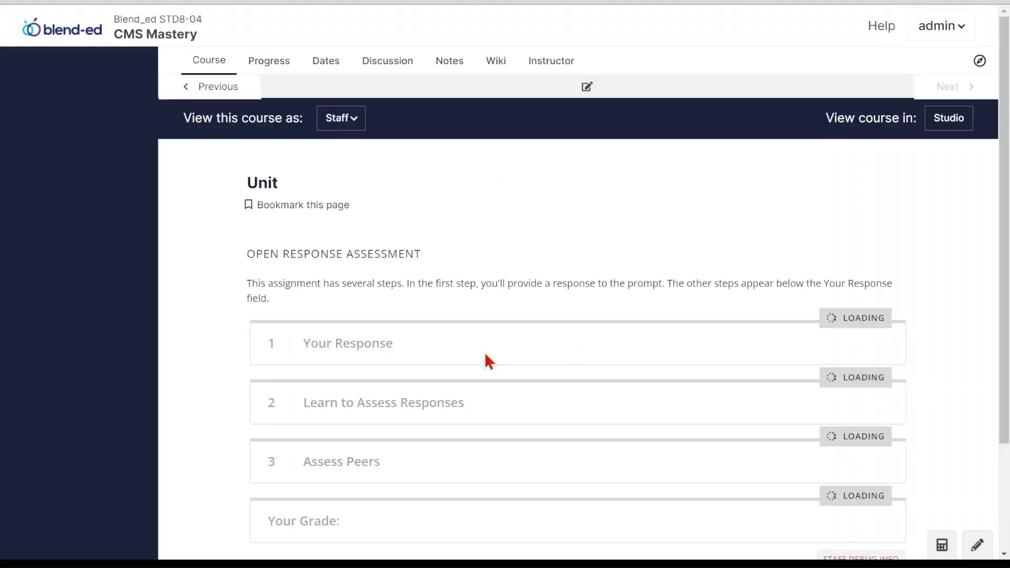
Enter "khkj" as the response to the censorship prompt, save the progress, and submit the response with confirmation
{"action": "scroll", "coordinate": [475, 390], "scroll_direction": "down", "scroll_amount": 10}
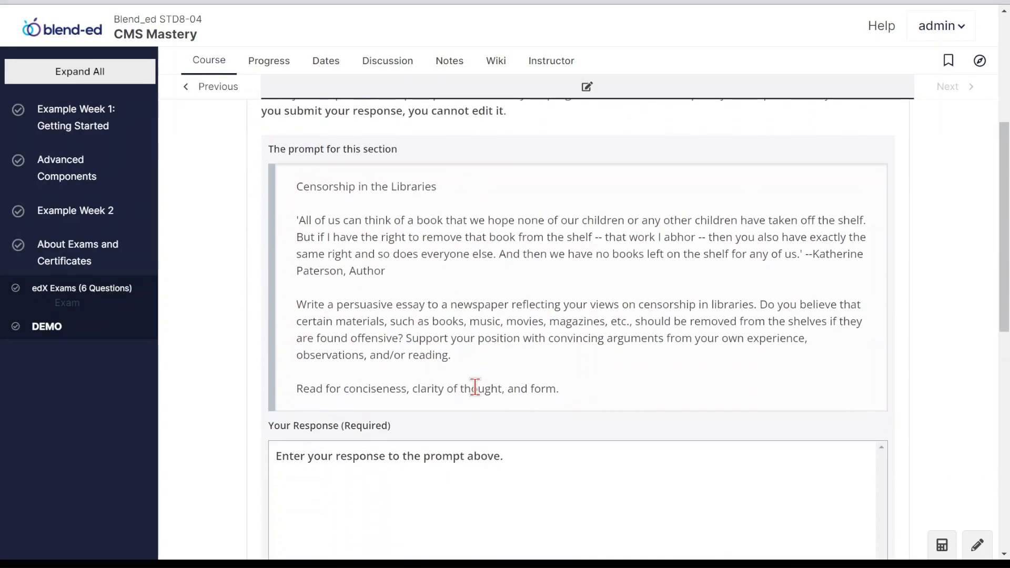
{"action": "left_click", "coordinate": [467, 264]}
{"action": "scroll", "coordinate": [466, 264], "scroll_direction": "up", "scroll_amount": 3}
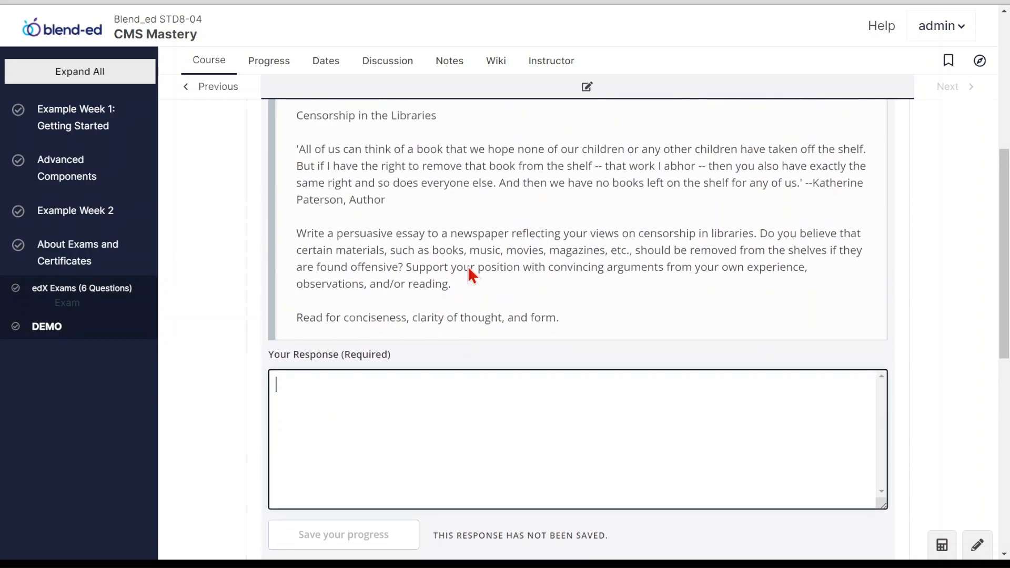
{"action": "scroll", "coordinate": [469, 266], "scroll_direction": "down", "scroll_amount": 5}
{"action": "type", "text": "khkj"}
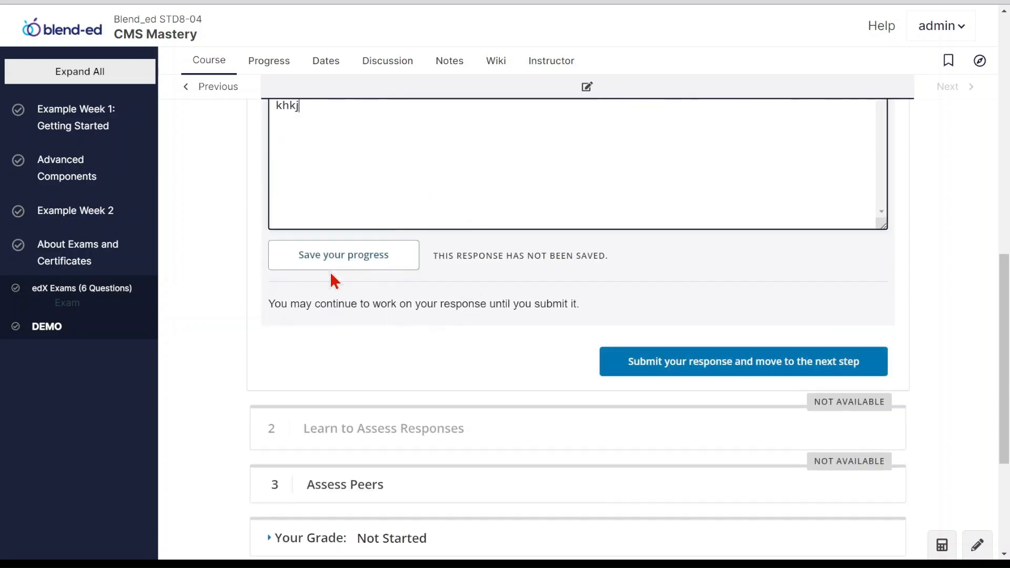
{"action": "left_click", "coordinate": [339, 253]}
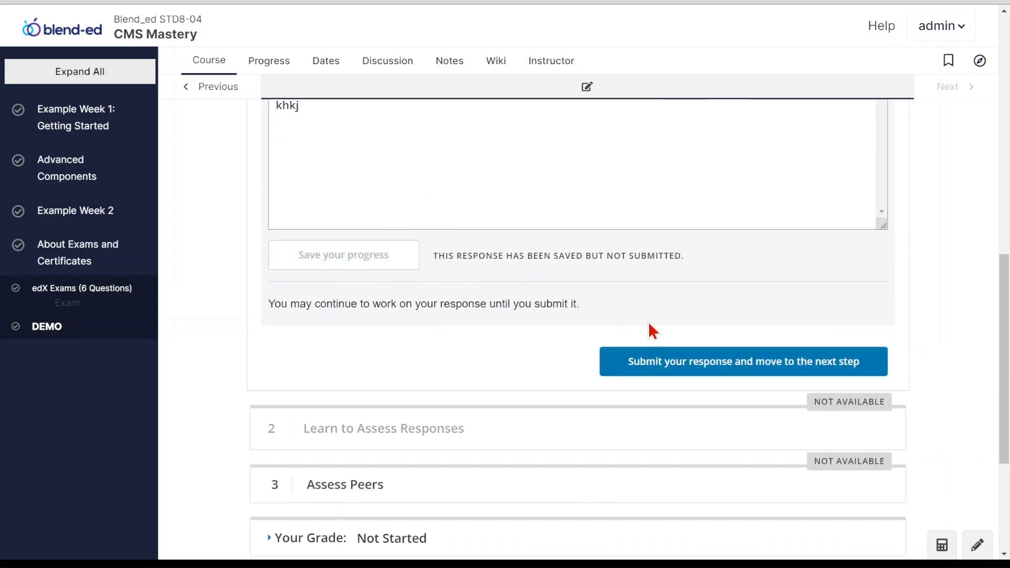
{"action": "left_click", "coordinate": [665, 366]}
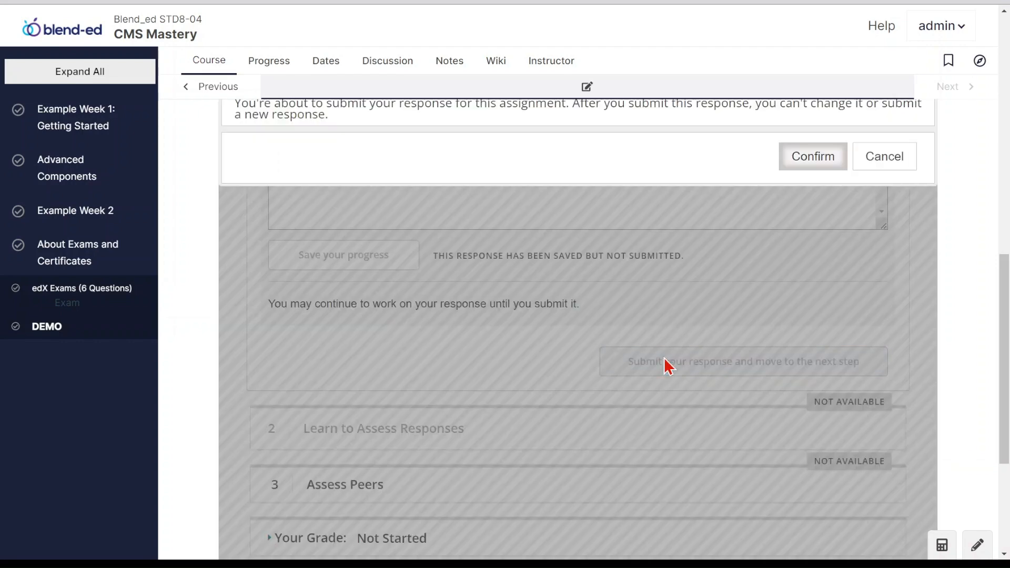
{"action": "key", "text": "Return"}
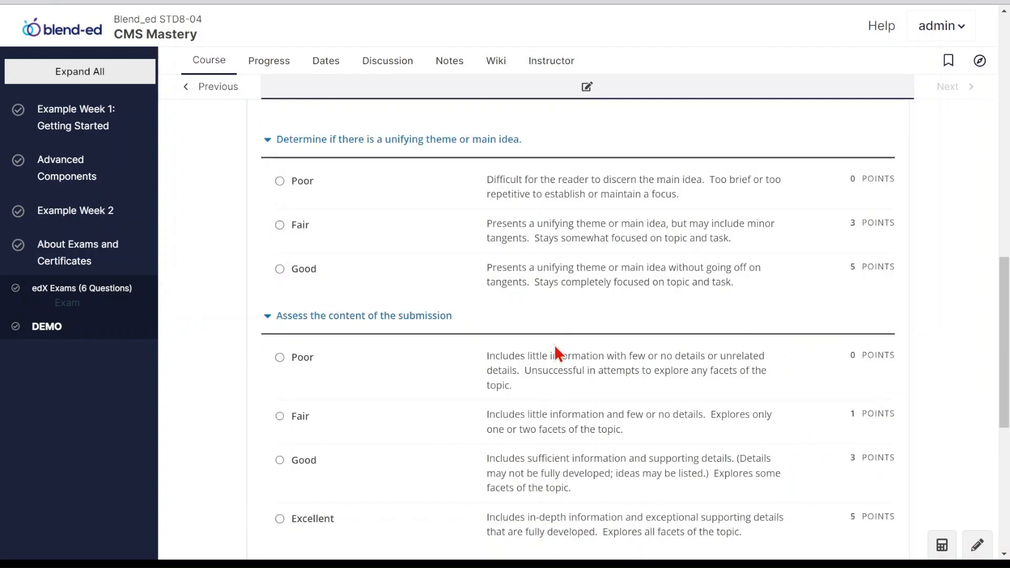
Try assessing the first sample response with Poor for the unifying theme and a content rating, and submit it
{"action": "scroll", "coordinate": [410, 305], "scroll_direction": "up", "scroll_amount": 3}
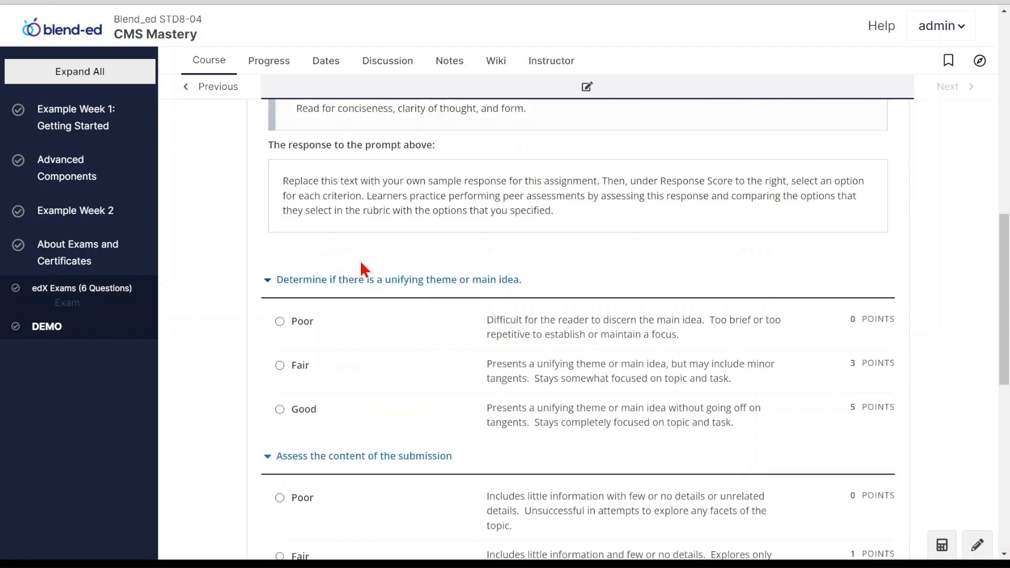
{"action": "left_click", "coordinate": [280, 321]}
{"action": "scroll", "coordinate": [288, 342], "scroll_direction": "down", "scroll_amount": 4}
{"action": "left_click", "coordinate": [288, 352]}
{"action": "left_click", "coordinate": [683, 445]}
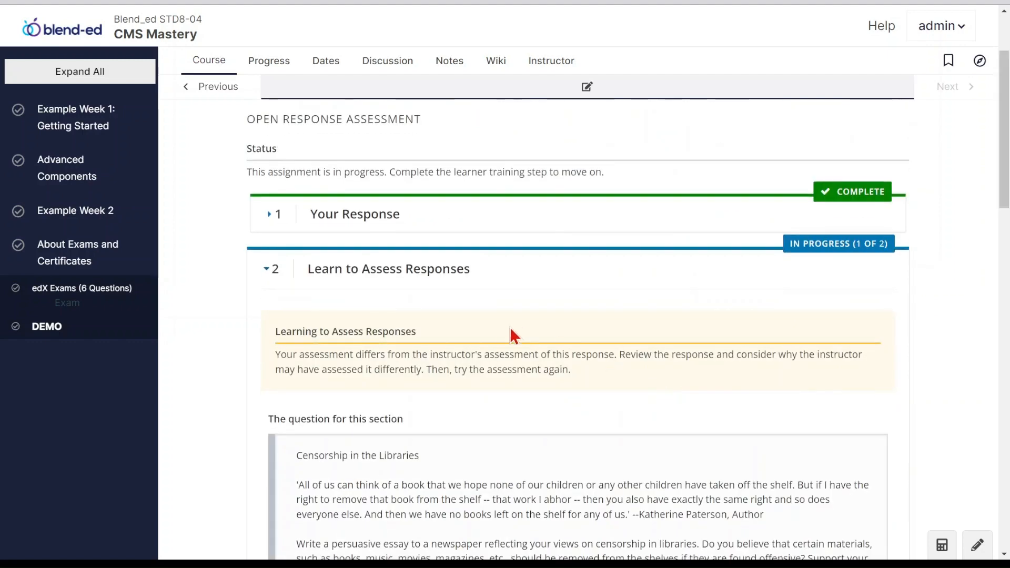
Reassess the first sample response with Fair for the unifying theme and Good for the content, and submit it
{"action": "scroll", "coordinate": [499, 329], "scroll_direction": "down", "scroll_amount": 4}
{"action": "scroll", "coordinate": [499, 330], "scroll_direction": "down", "scroll_amount": 6}
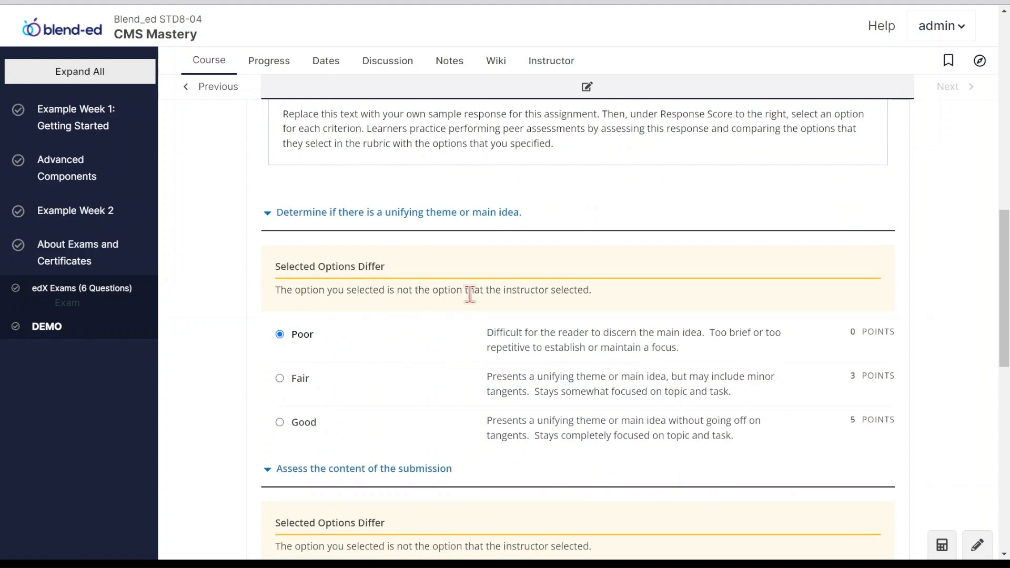
{"action": "scroll", "coordinate": [389, 347], "scroll_direction": "down", "scroll_amount": 1}
{"action": "left_click", "coordinate": [280, 308]}
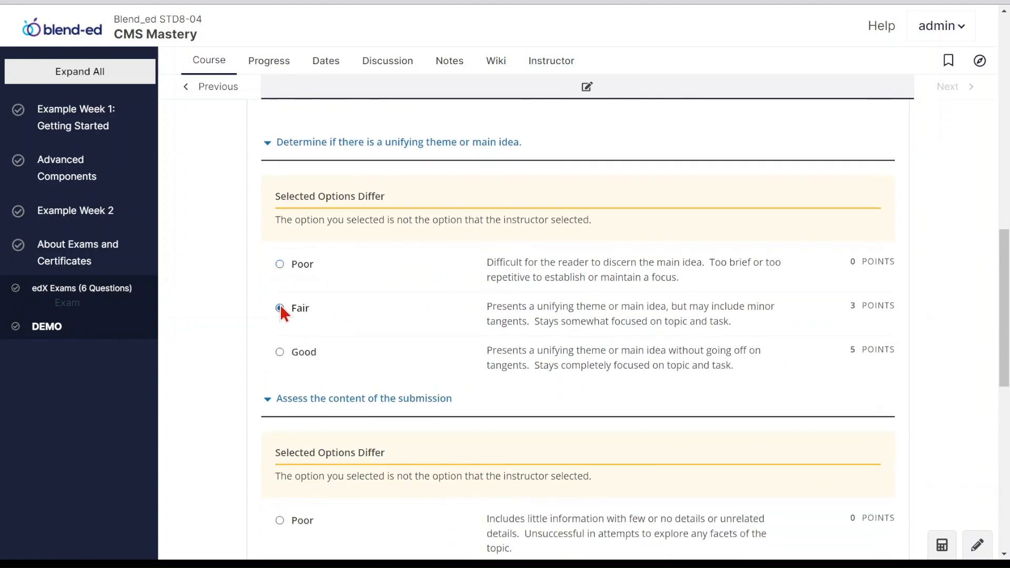
{"action": "scroll", "coordinate": [300, 347], "scroll_direction": "down", "scroll_amount": 2}
{"action": "left_click", "coordinate": [284, 481]}
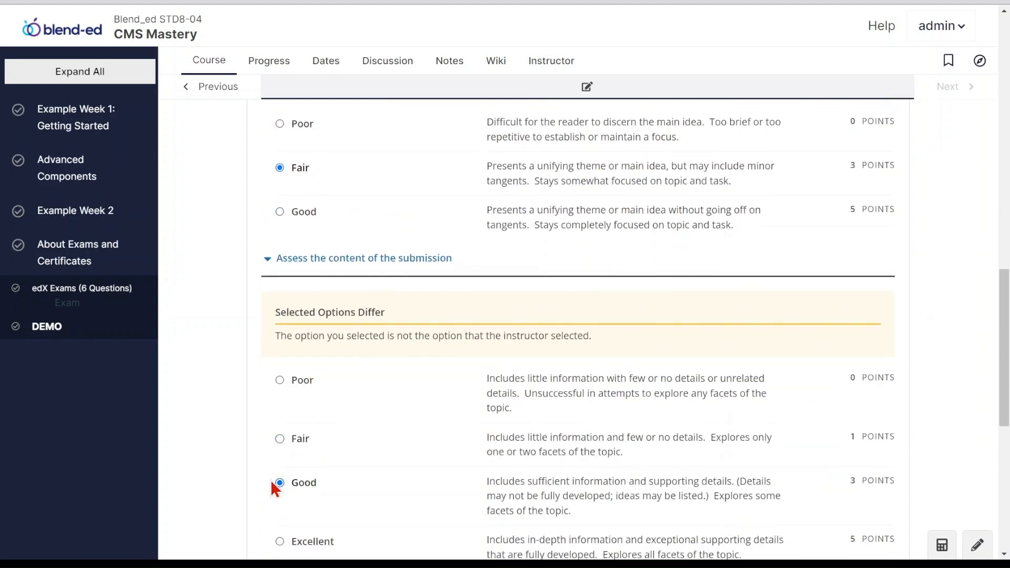
{"action": "scroll", "coordinate": [400, 473], "scroll_direction": "down", "scroll_amount": 3}
{"action": "left_click", "coordinate": [648, 411]}
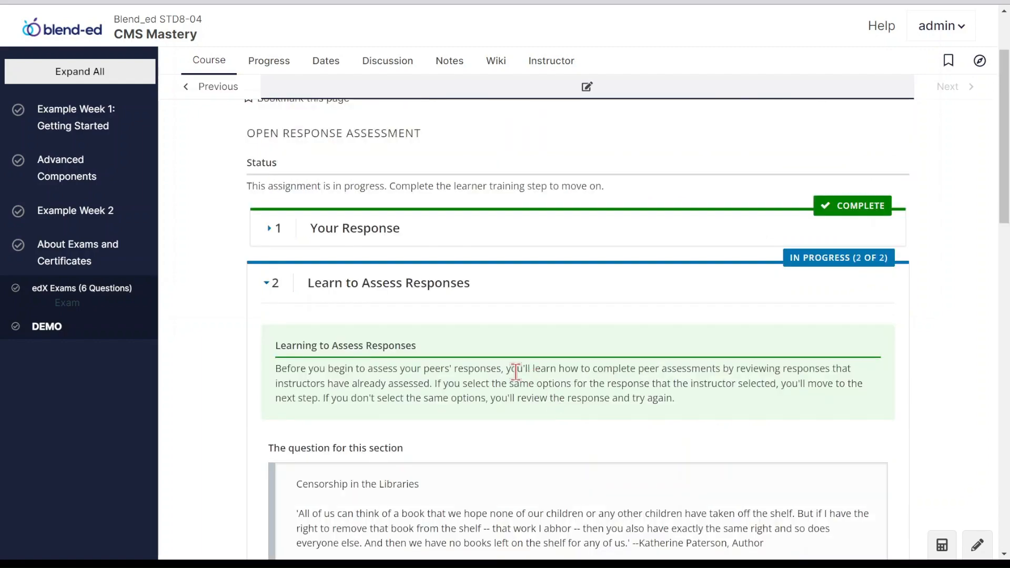
Try assessing the second sample response against the theme and content criteria, and submit it
{"action": "scroll", "coordinate": [516, 372], "scroll_direction": "down", "scroll_amount": 9}
{"action": "left_click", "coordinate": [280, 228]}
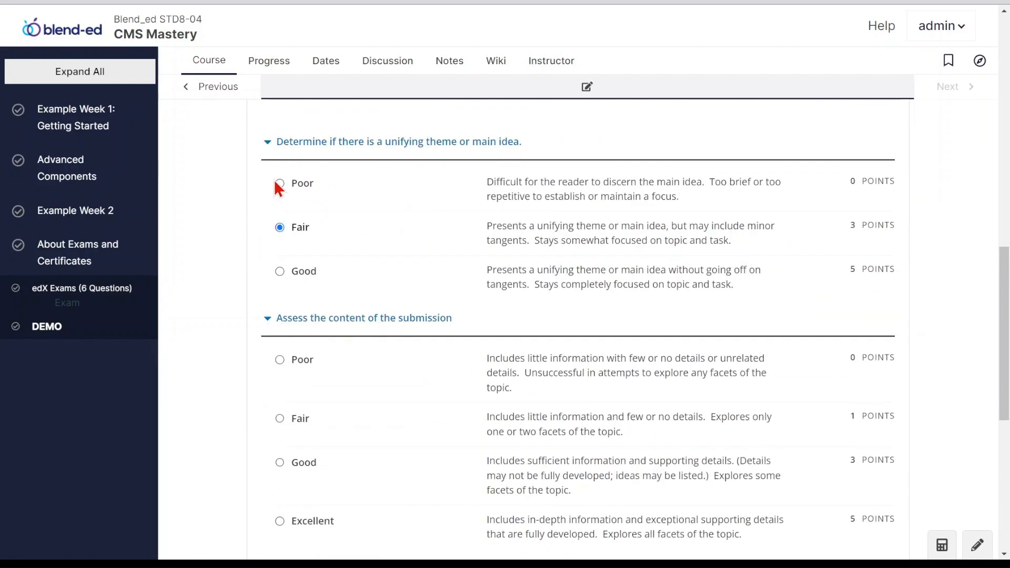
{"action": "scroll", "coordinate": [399, 400], "scroll_direction": "down", "scroll_amount": 4}
{"action": "left_click", "coordinate": [639, 380]}
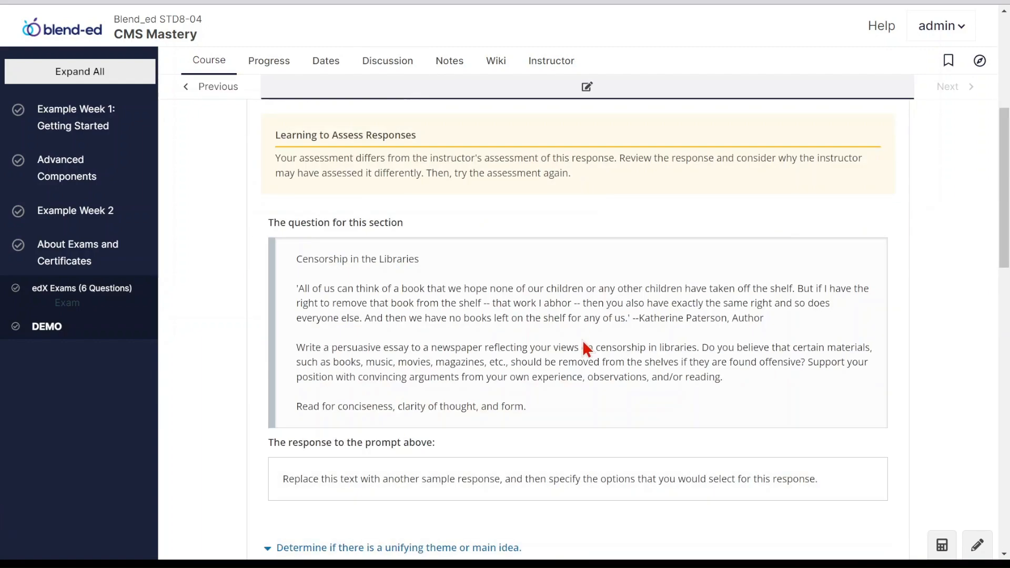
Revise the rating of the second sample response and submit the assessment again
{"action": "scroll", "coordinate": [579, 336], "scroll_direction": "down", "scroll_amount": 12}
{"action": "left_click", "coordinate": [279, 397]}
{"action": "left_click", "coordinate": [635, 456]}
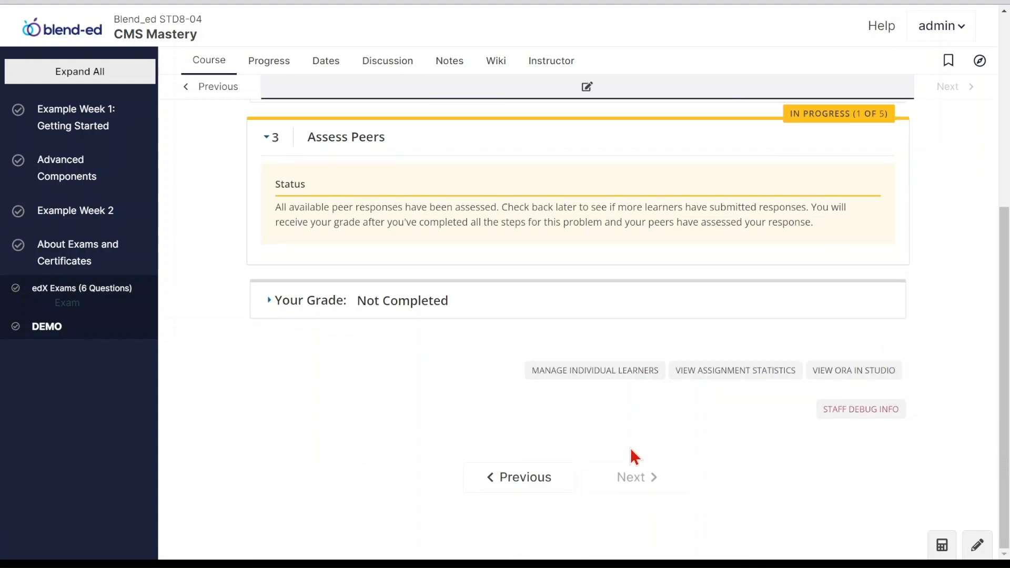
Check the Assess Peers status and open the username or email lookup for managing individual learners
{"action": "scroll", "coordinate": [547, 278], "scroll_direction": "up", "scroll_amount": 5}
{"action": "scroll", "coordinate": [548, 282], "scroll_direction": "down", "scroll_amount": 5}
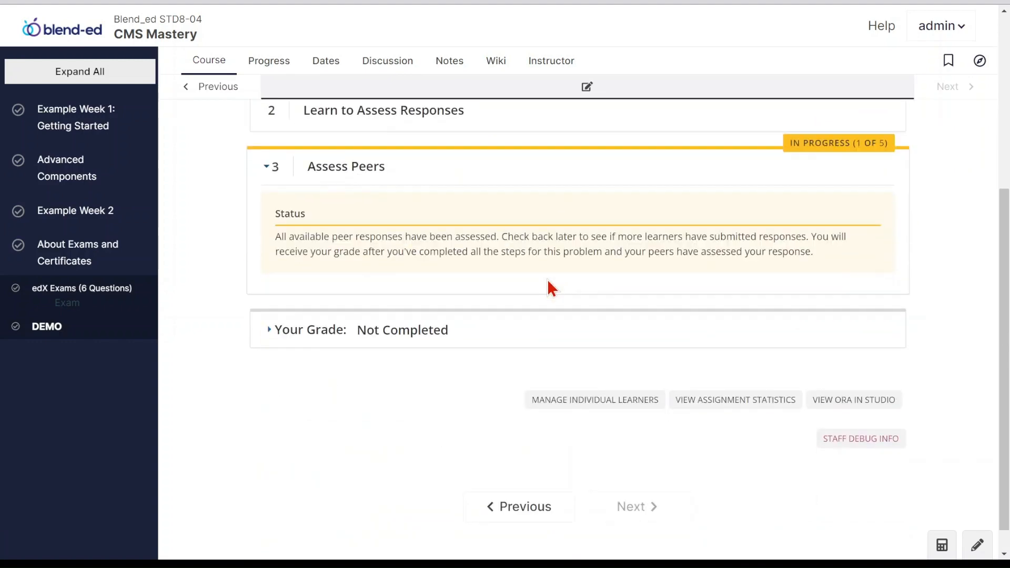
{"action": "left_click", "coordinate": [582, 401]}
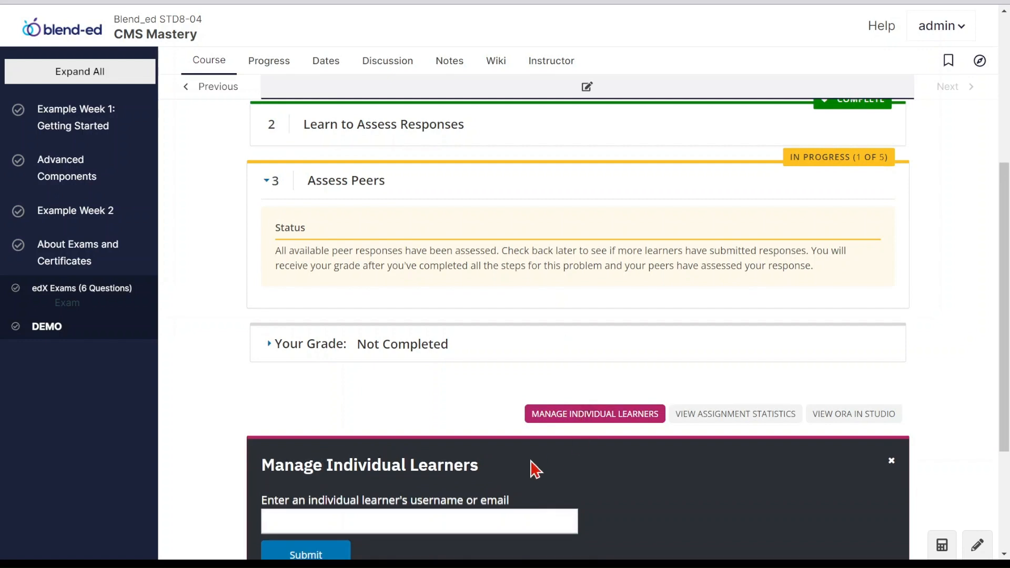
{"action": "scroll", "coordinate": [535, 468], "scroll_direction": "down", "scroll_amount": 3}
{"action": "left_click", "coordinate": [369, 383]}
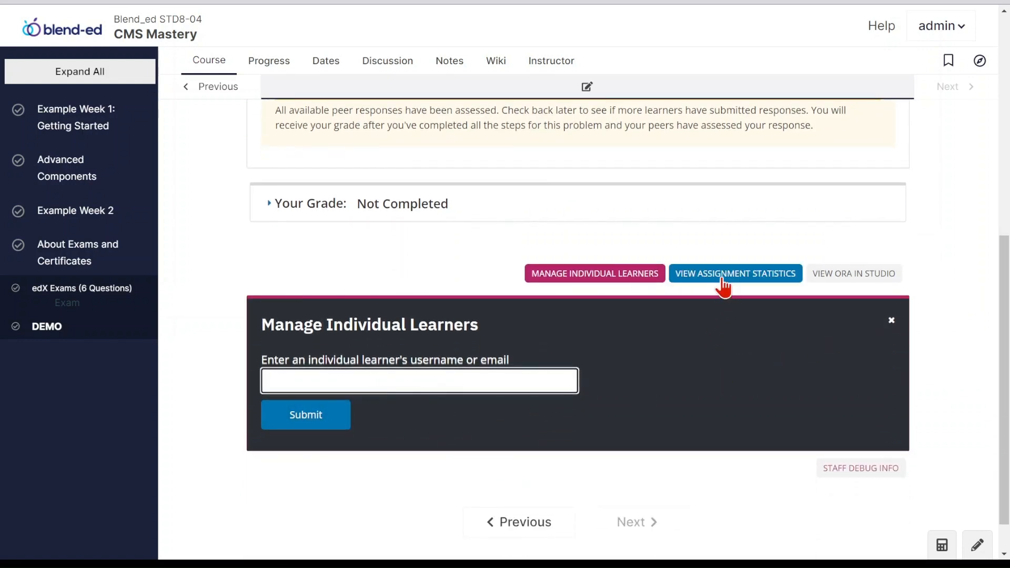
View the assignment statistics, including learner progress and the release and due dates of each problem step
{"action": "left_click", "coordinate": [723, 284]}
{"action": "scroll", "coordinate": [484, 363], "scroll_direction": "down", "scroll_amount": 4}
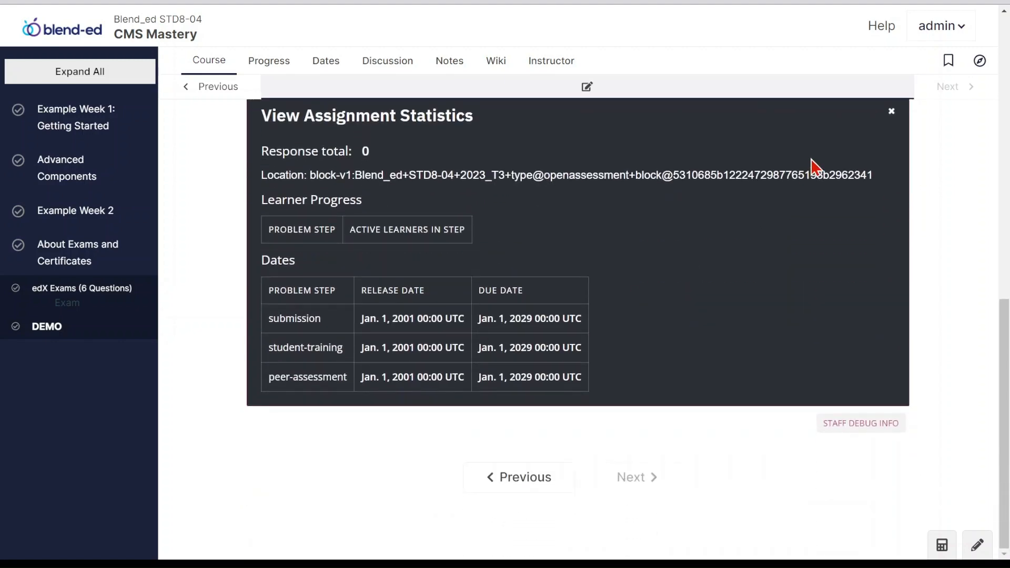
{"action": "scroll", "coordinate": [812, 160], "scroll_direction": "up", "scroll_amount": 3}
Open the assessment in Studio from the live course and look over the whole published unit
{"action": "left_click", "coordinate": [841, 194]}
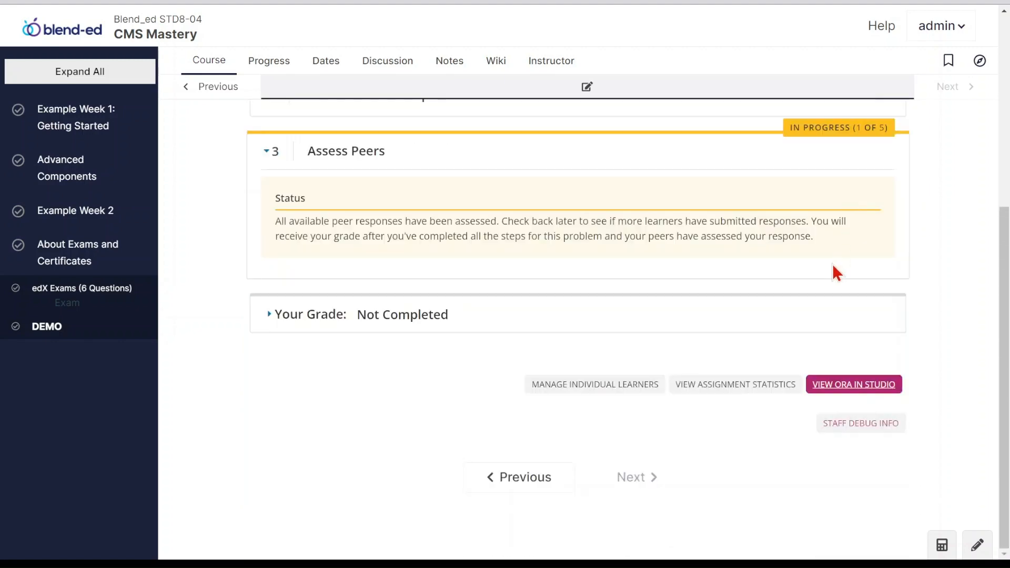
{"action": "scroll", "coordinate": [565, 286], "scroll_direction": "down", "scroll_amount": 2}
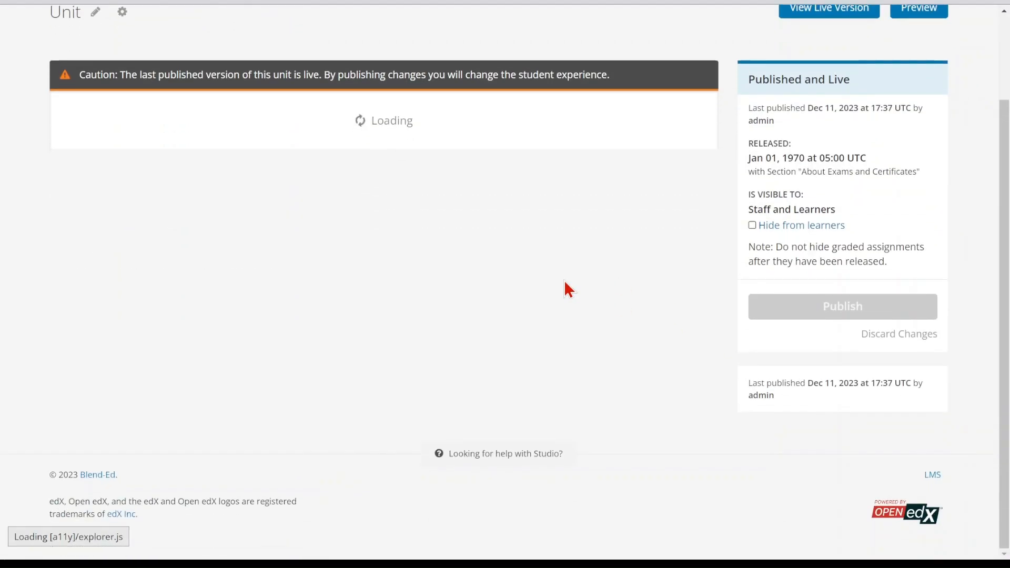
{"action": "scroll", "coordinate": [564, 280], "scroll_direction": "down", "scroll_amount": 9}
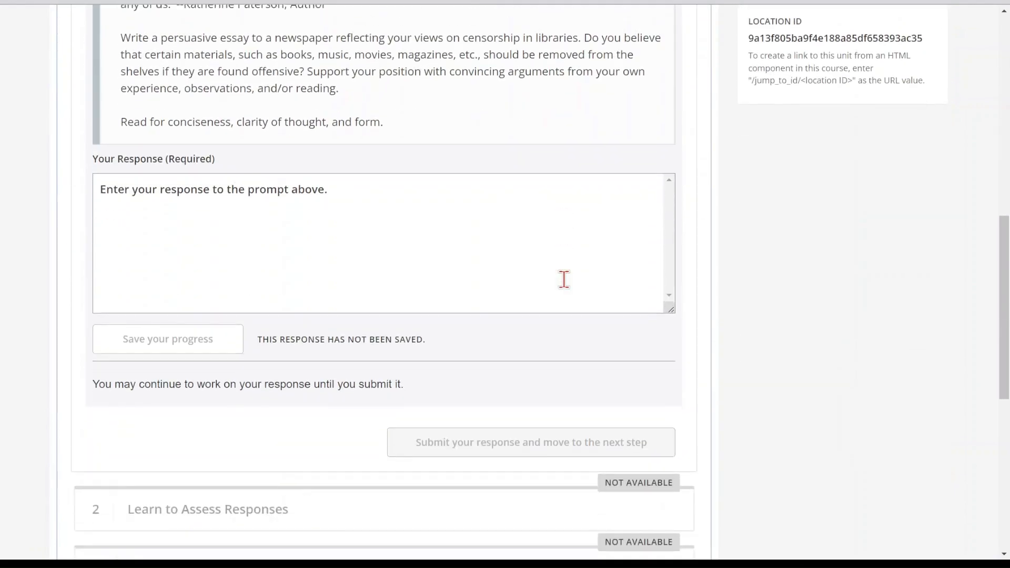
{"action": "scroll", "coordinate": [564, 279], "scroll_direction": "down", "scroll_amount": 5}
{"action": "scroll", "coordinate": [567, 288], "scroll_direction": "down", "scroll_amount": 3}
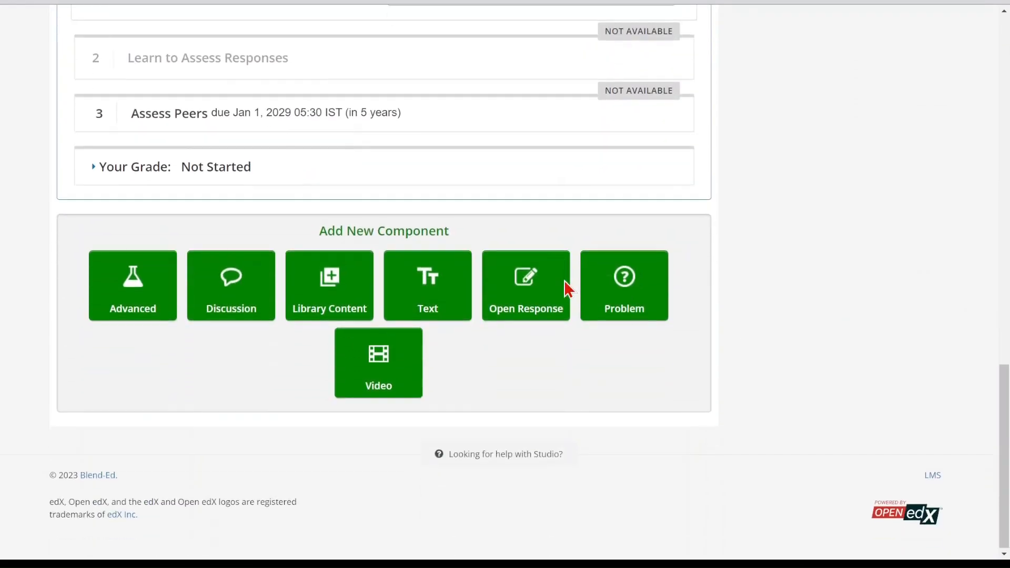
{"action": "scroll", "coordinate": [566, 288], "scroll_direction": "up", "scroll_amount": 13}
{"action": "scroll", "coordinate": [565, 290], "scroll_direction": "up", "scroll_amount": 7}
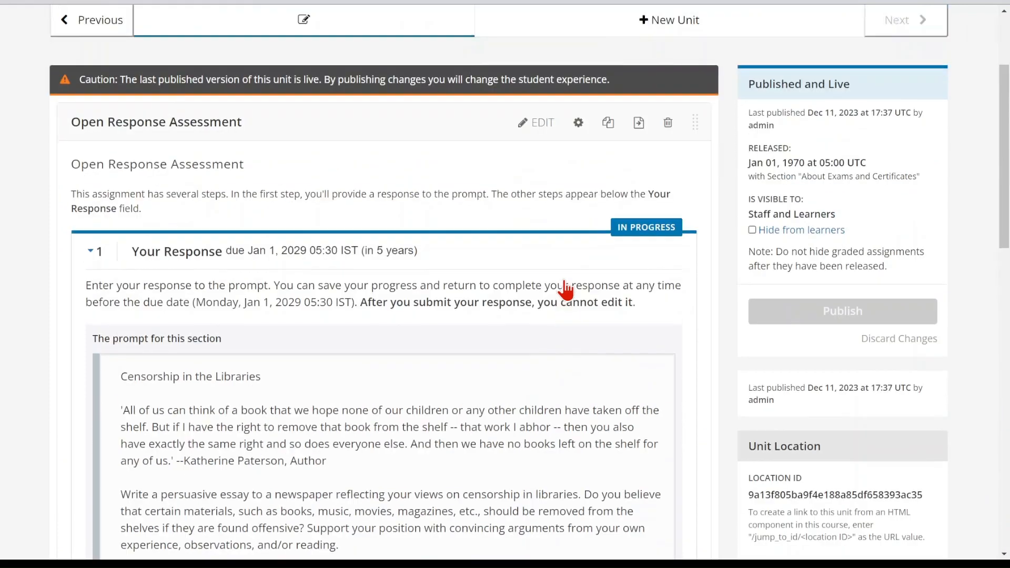